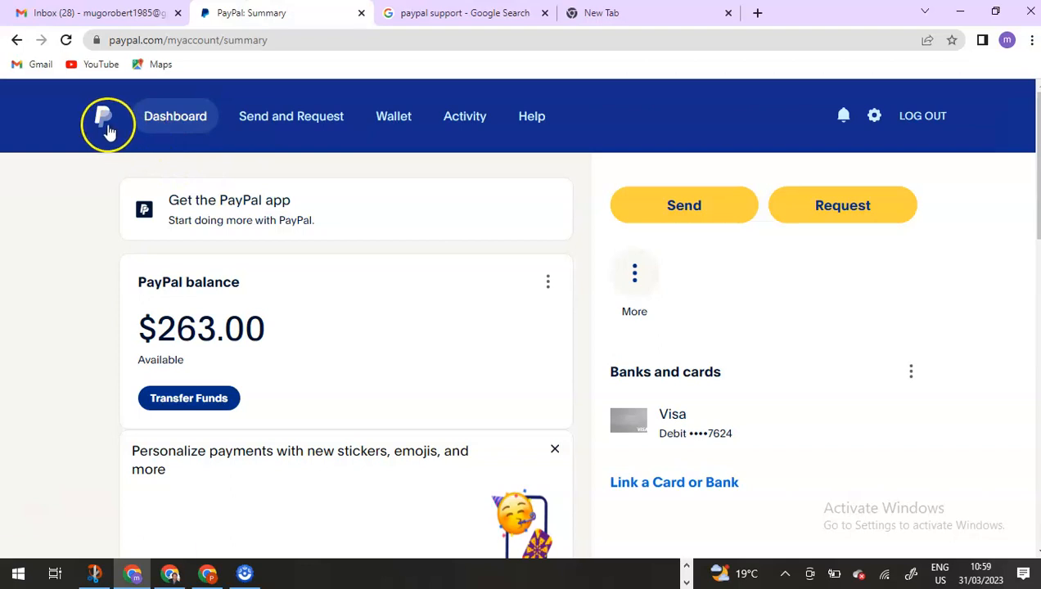
Go to the payment request page and start creating a new invoice.
{"action": "left_click", "coordinate": [104, 121]}
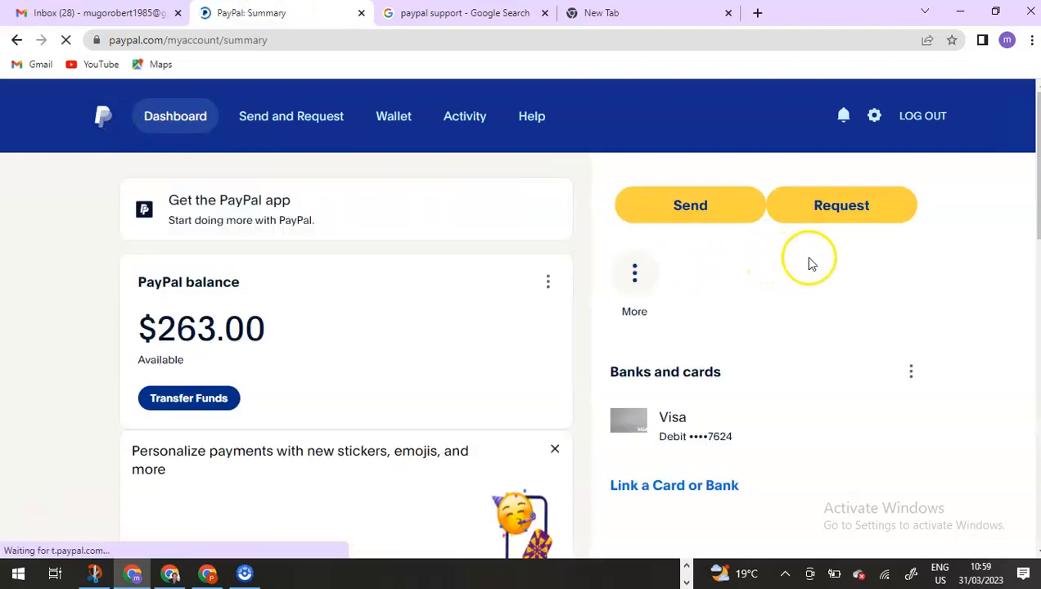
{"action": "left_click", "coordinate": [841, 215]}
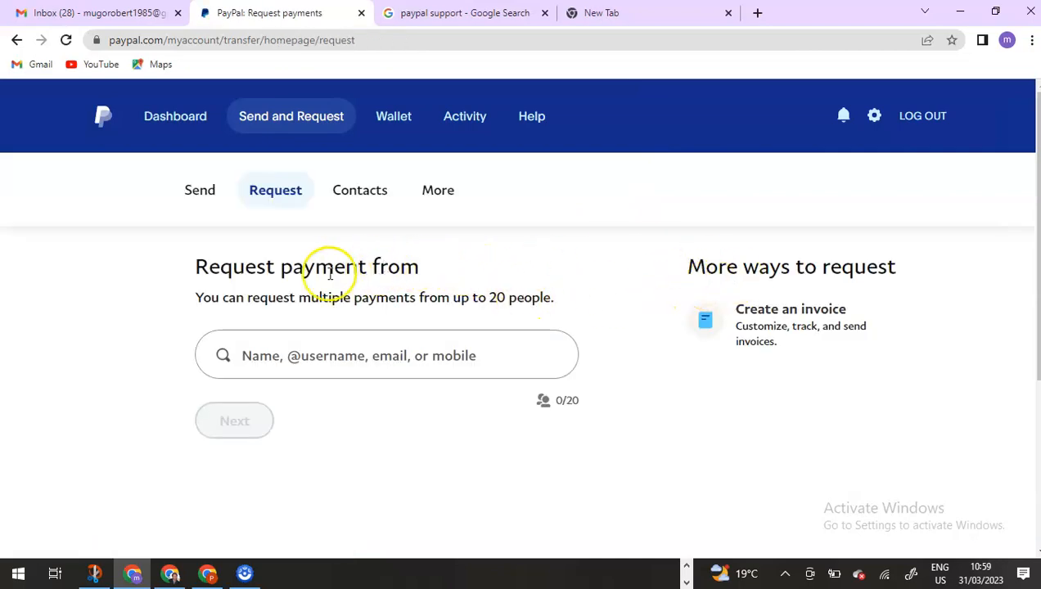
{"action": "left_click_drag", "start_coordinate": [194, 268], "coordinate": [415, 271]}
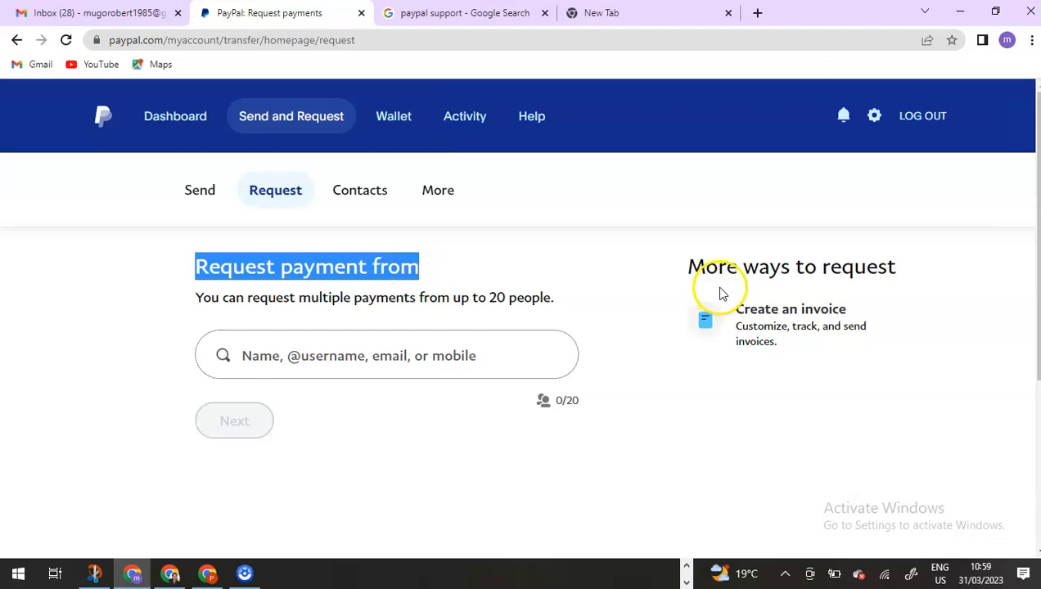
{"action": "left_click", "coordinate": [782, 316]}
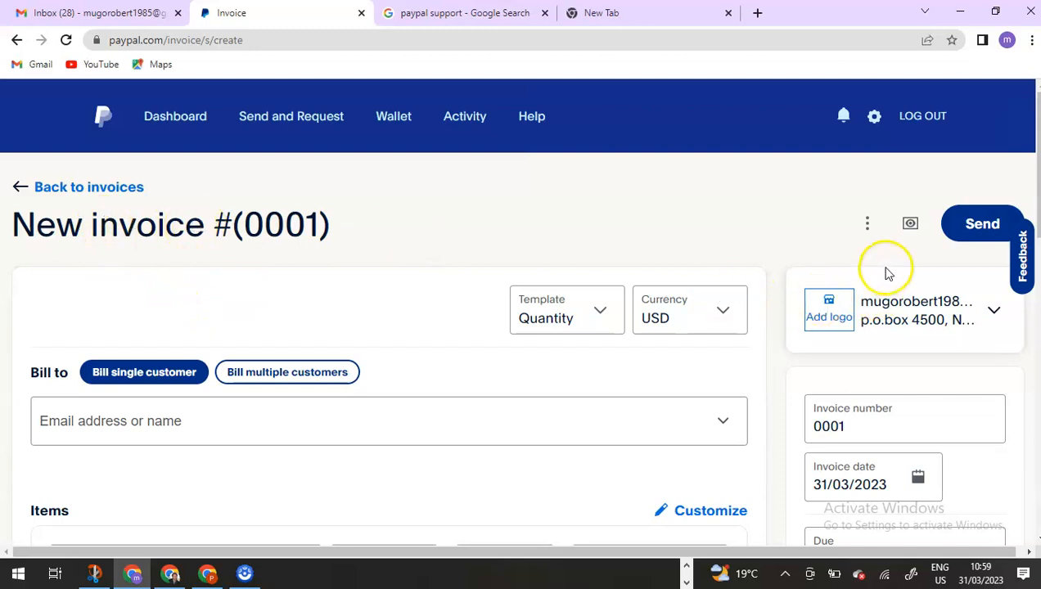
Examine the invoice's template and currency choices and the seller's business contact details.
{"action": "left_click", "coordinate": [600, 316]}
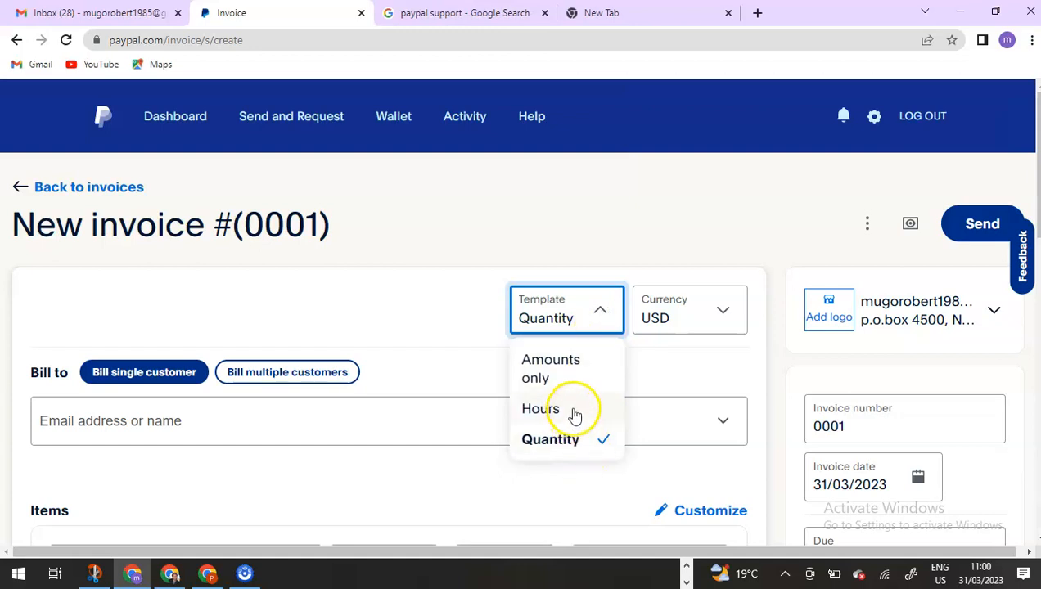
{"action": "left_click", "coordinate": [726, 308]}
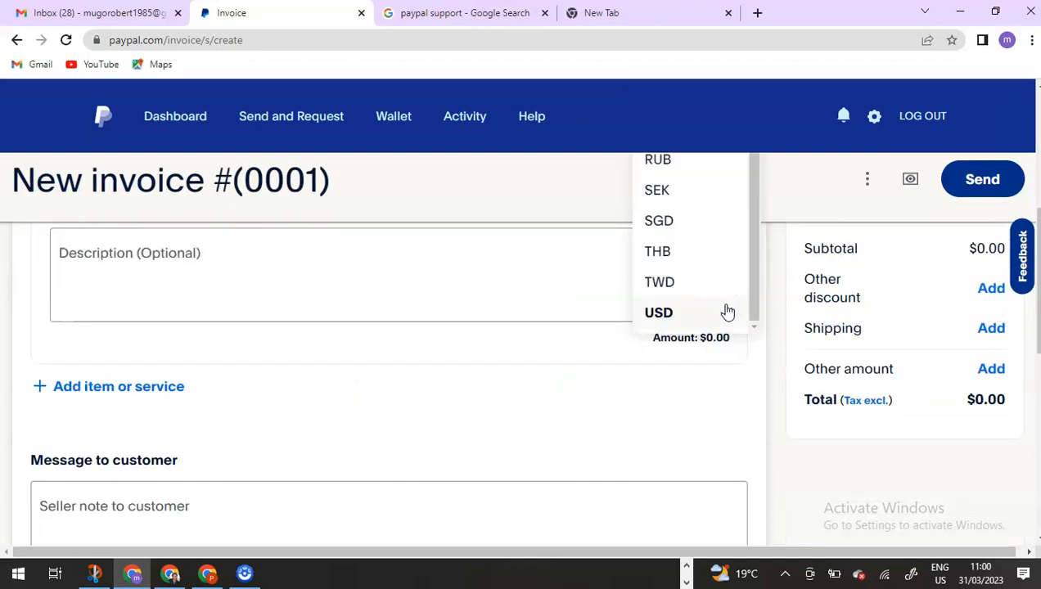
{"action": "left_click", "coordinate": [551, 288]}
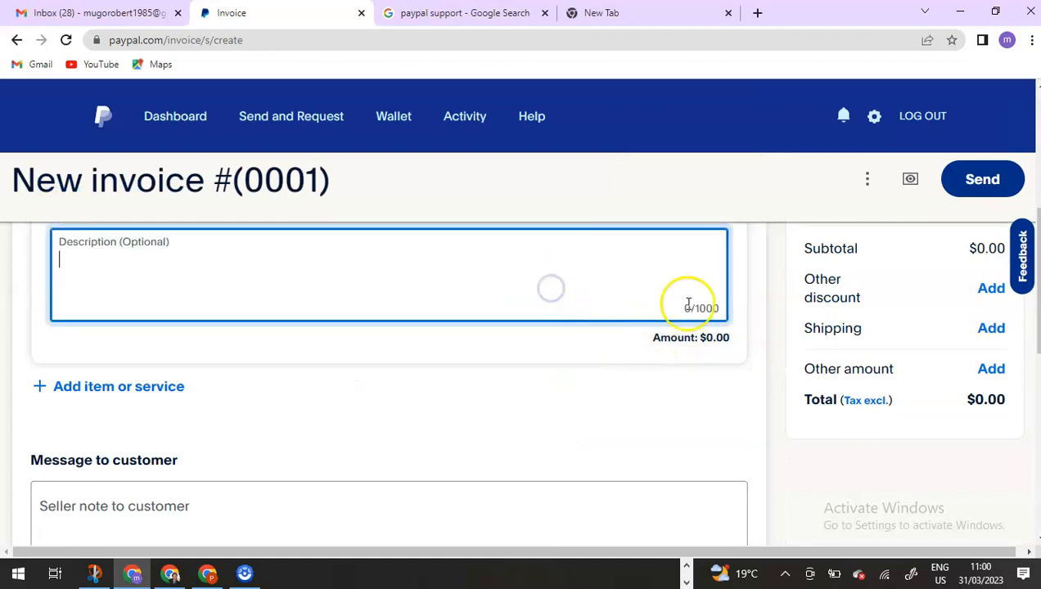
{"action": "scroll", "coordinate": [859, 338], "scroll_direction": "up", "scroll_amount": 5}
{"action": "left_click", "coordinate": [786, 325]}
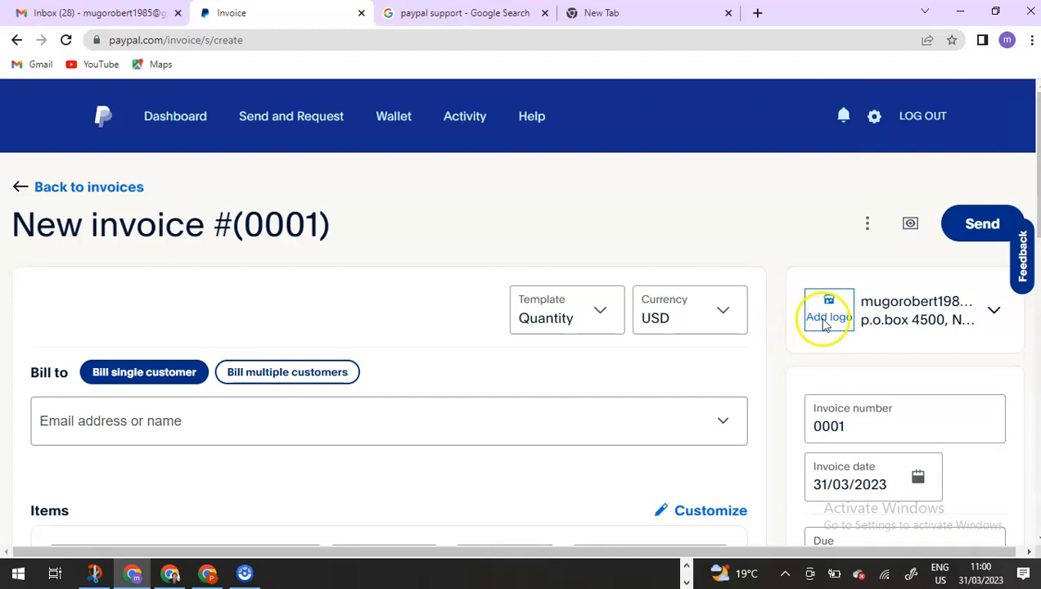
{"action": "left_click", "coordinate": [989, 313]}
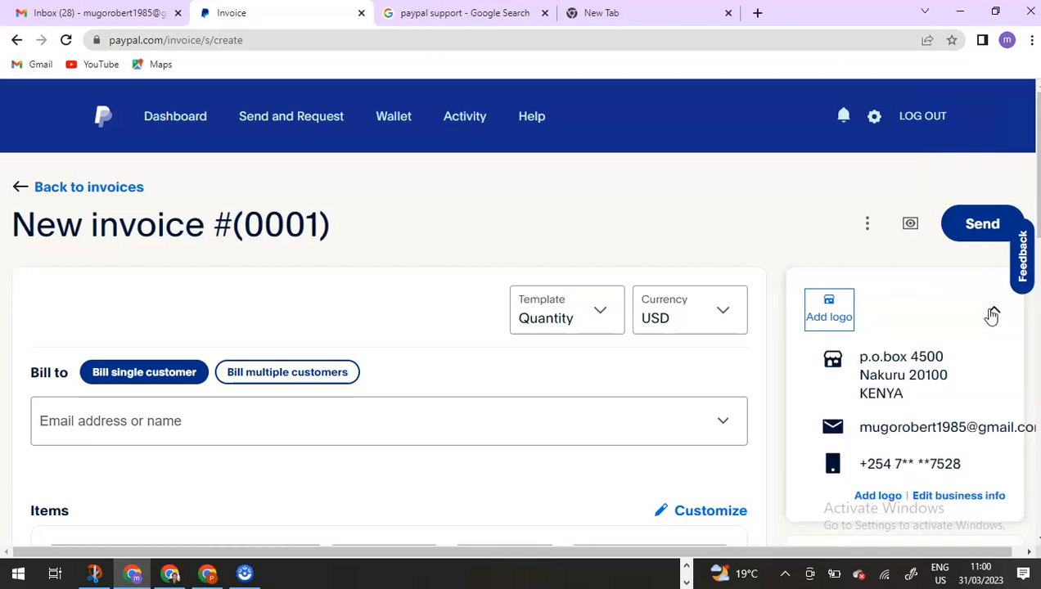
{"action": "left_click", "coordinate": [989, 312]}
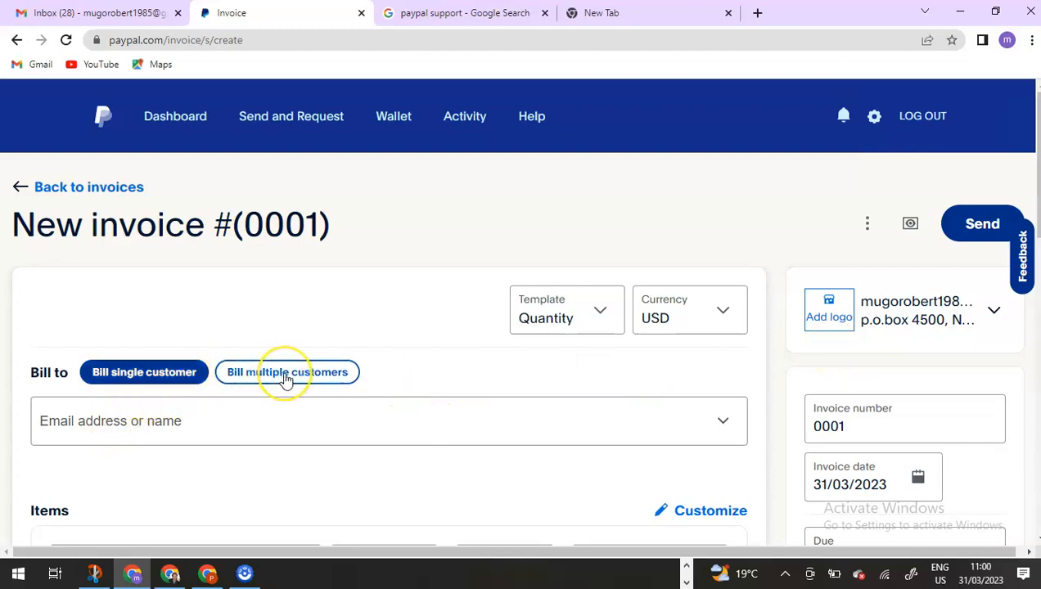
Bill the invoice to a single new customer by pasting the customer's email, leaving the additional customer information blank.
{"action": "left_click", "coordinate": [125, 421]}
{"action": "right_click", "coordinate": [122, 420]}
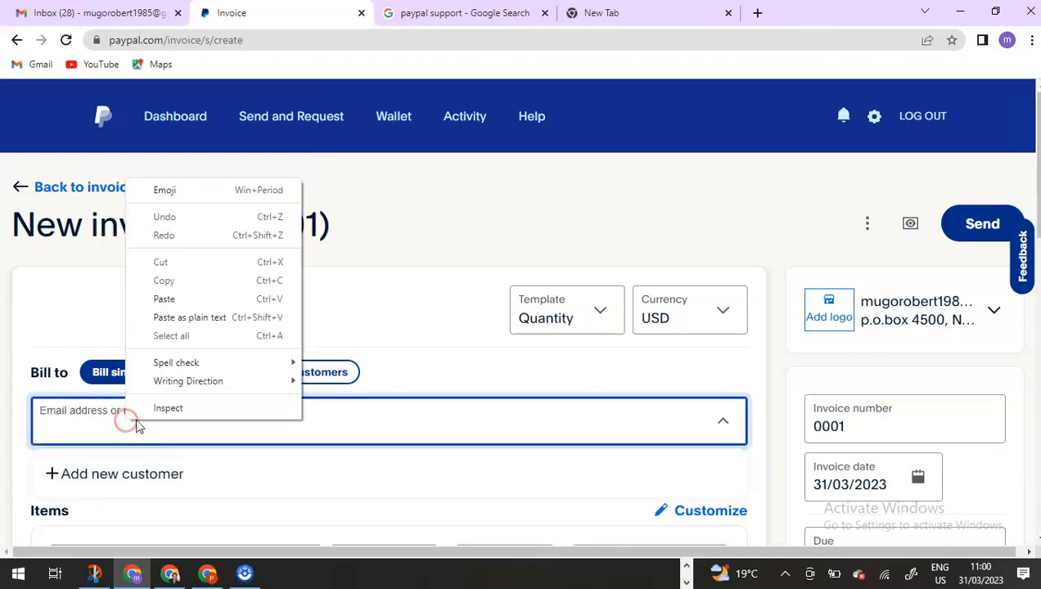
{"action": "left_click", "coordinate": [188, 307]}
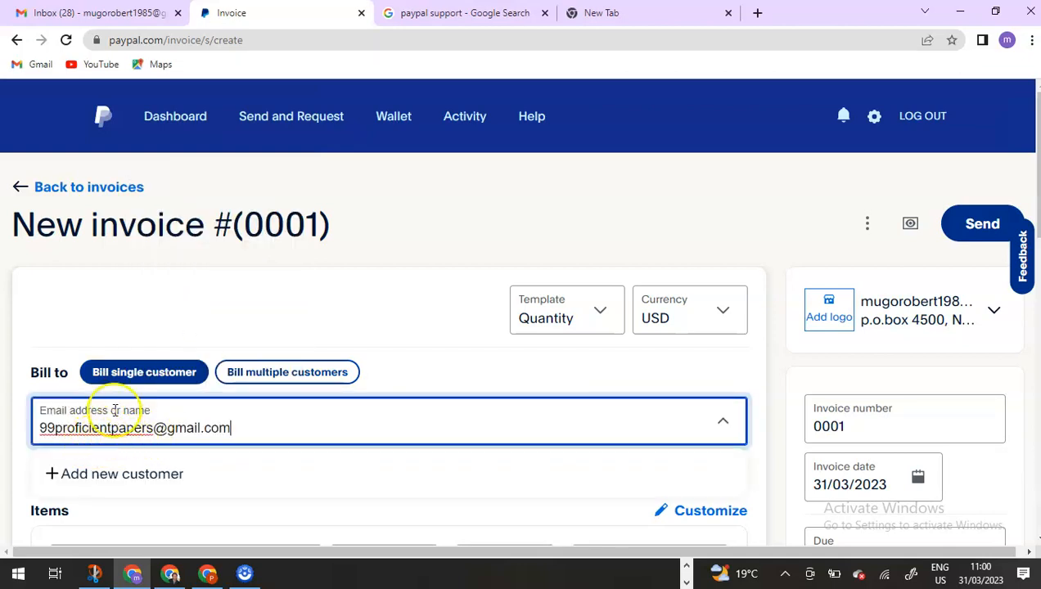
{"action": "scroll", "coordinate": [532, 446], "scroll_direction": "down", "scroll_amount": 2}
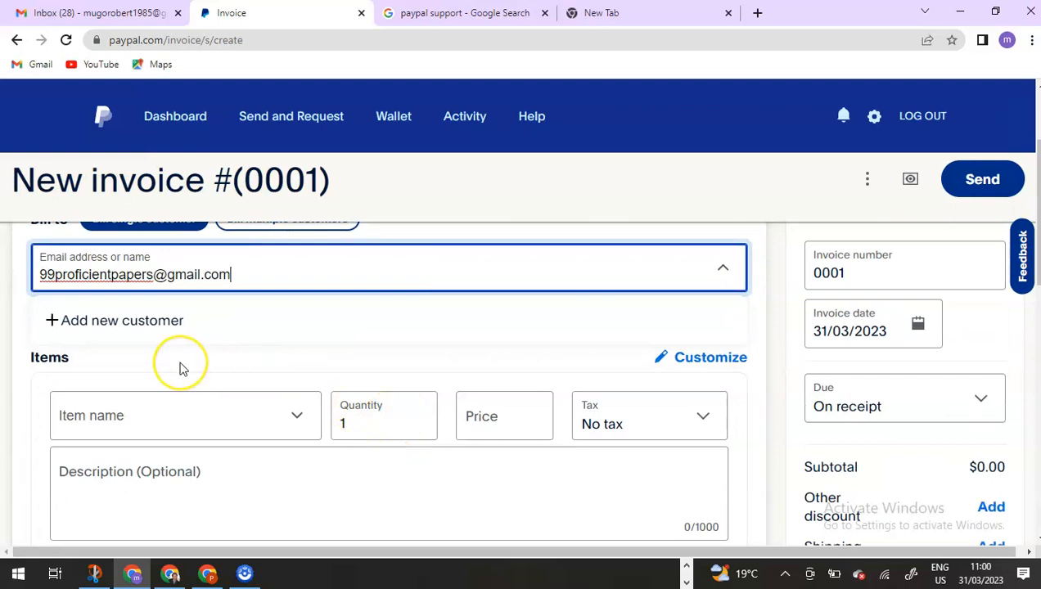
{"action": "scroll", "coordinate": [182, 369], "scroll_direction": "up", "scroll_amount": 1}
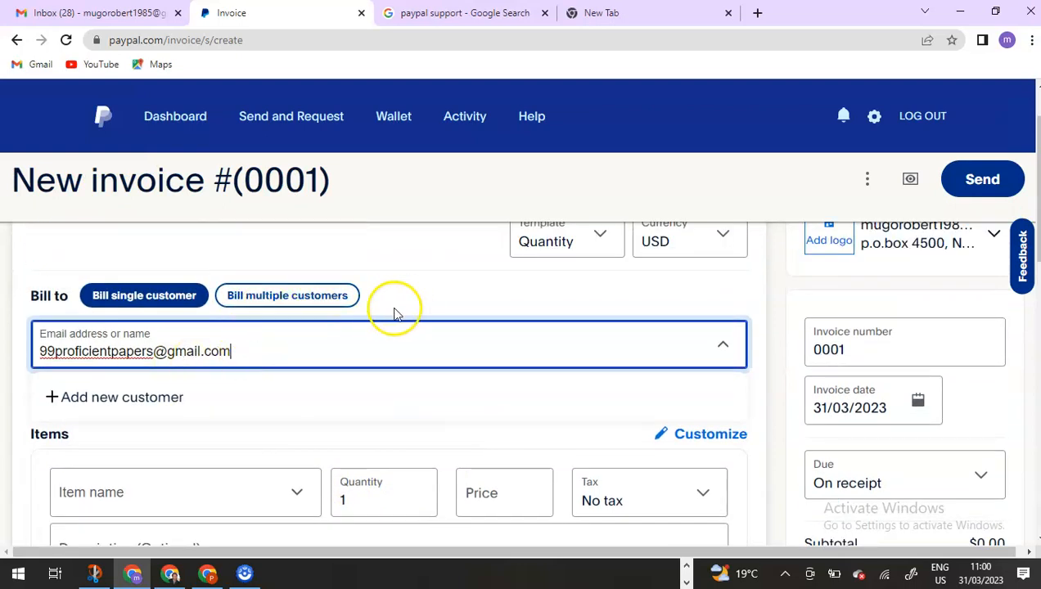
{"action": "left_click", "coordinate": [100, 399]}
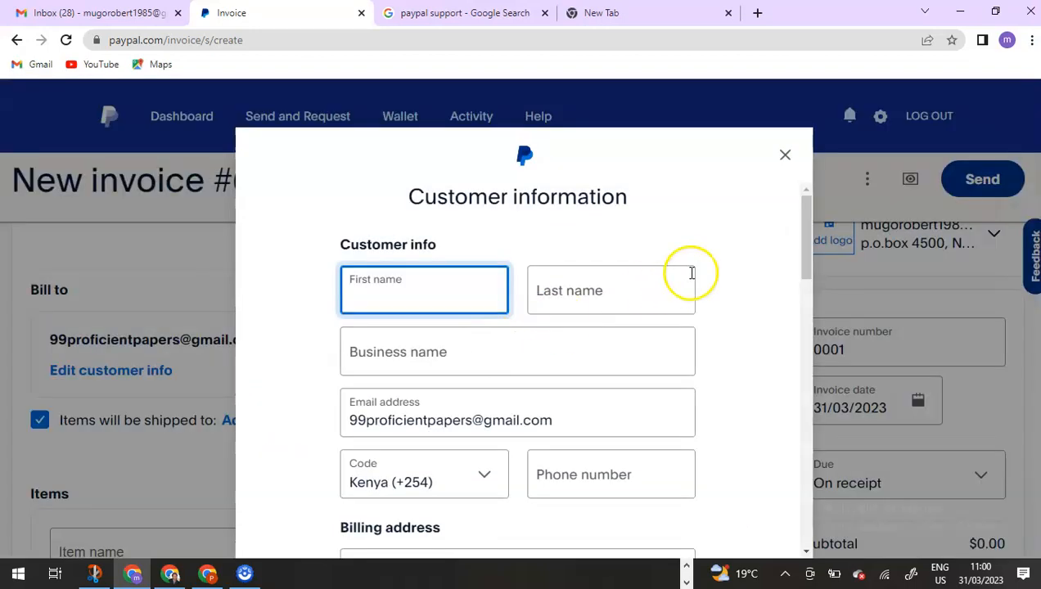
{"action": "left_click", "coordinate": [783, 158]}
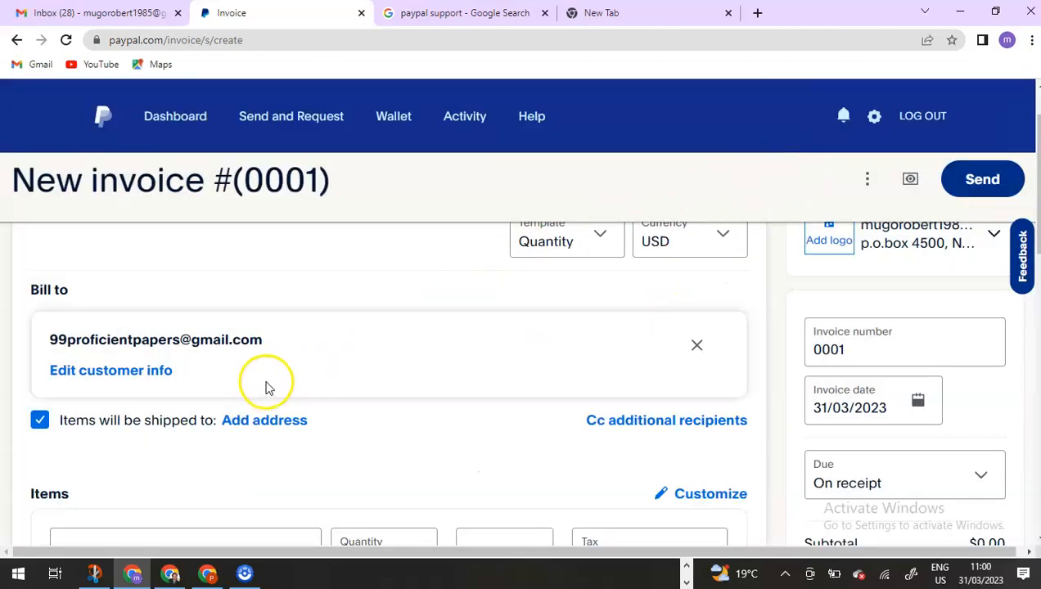
Start adding a new item to the invoice and name it "SEO service".
{"action": "scroll", "coordinate": [268, 395], "scroll_direction": "down", "scroll_amount": 1}
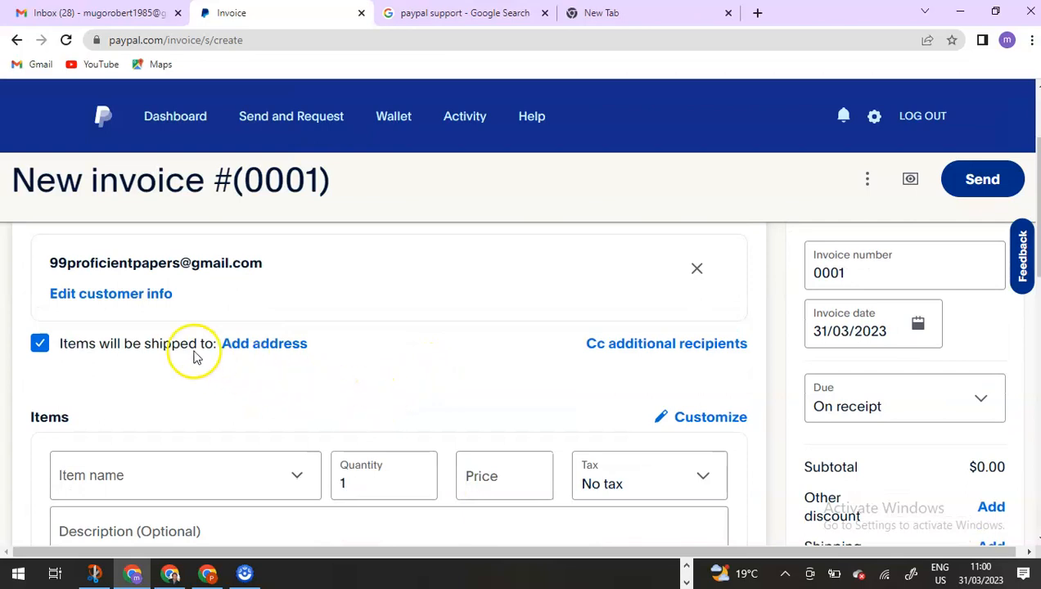
{"action": "scroll", "coordinate": [114, 311], "scroll_direction": "up", "scroll_amount": 2}
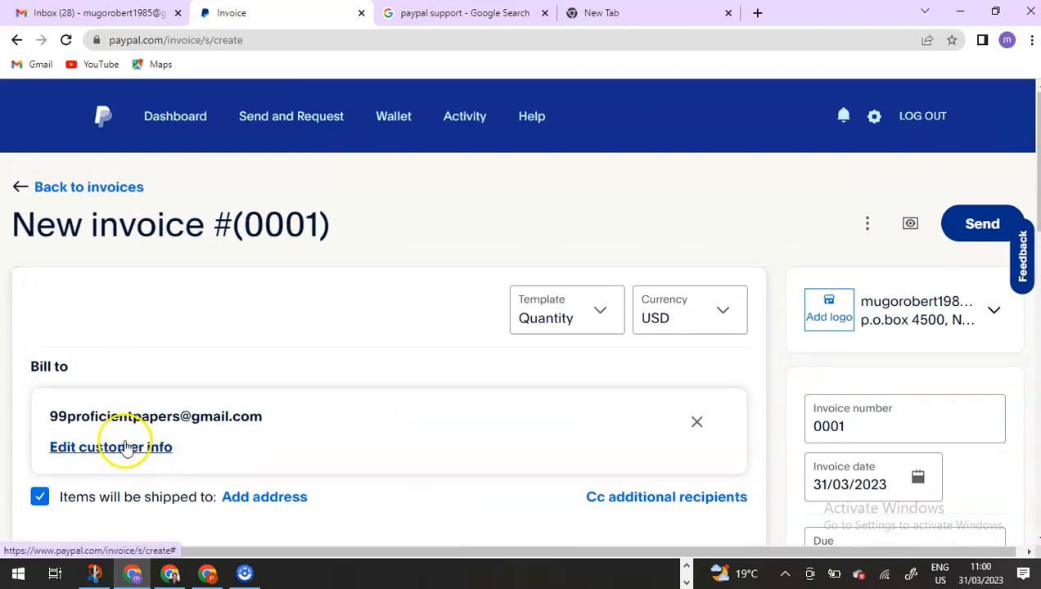
{"action": "scroll", "coordinate": [431, 424], "scroll_direction": "down", "scroll_amount": 2}
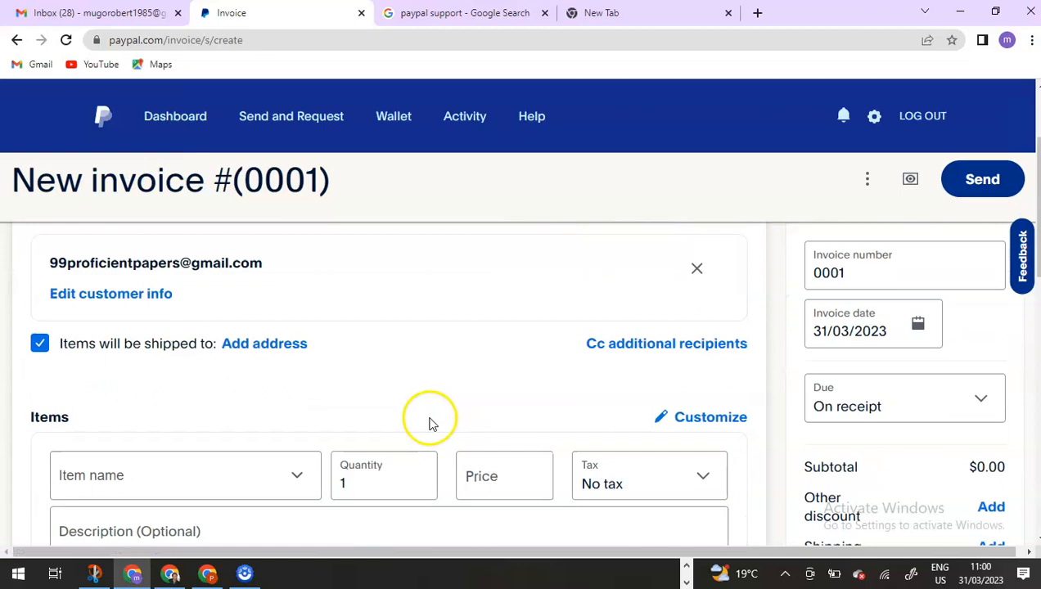
{"action": "scroll", "coordinate": [319, 426], "scroll_direction": "down", "scroll_amount": 1}
{"action": "left_click", "coordinate": [299, 405]}
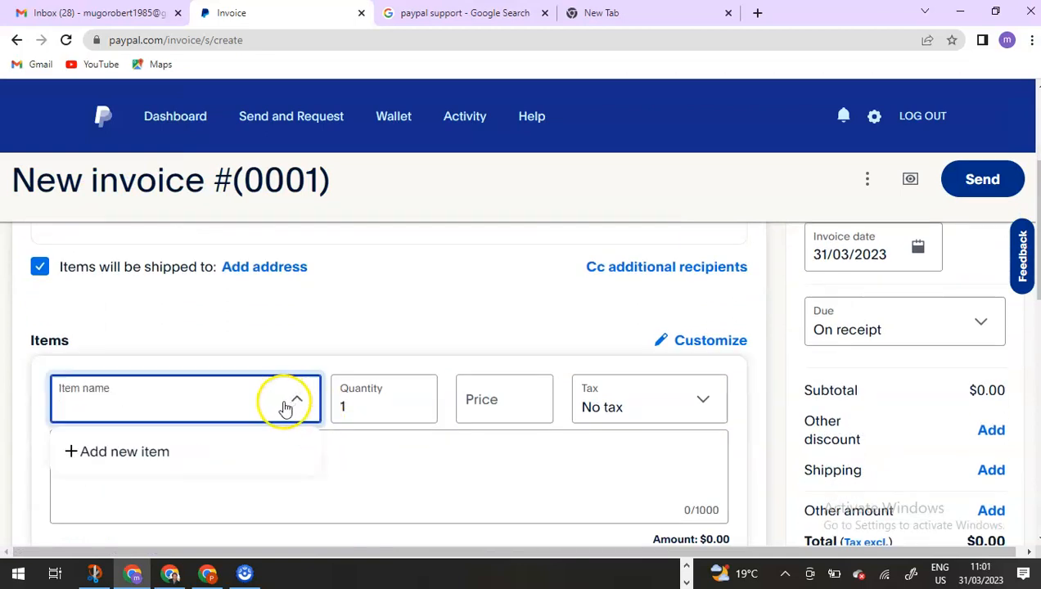
{"action": "left_click", "coordinate": [144, 451]}
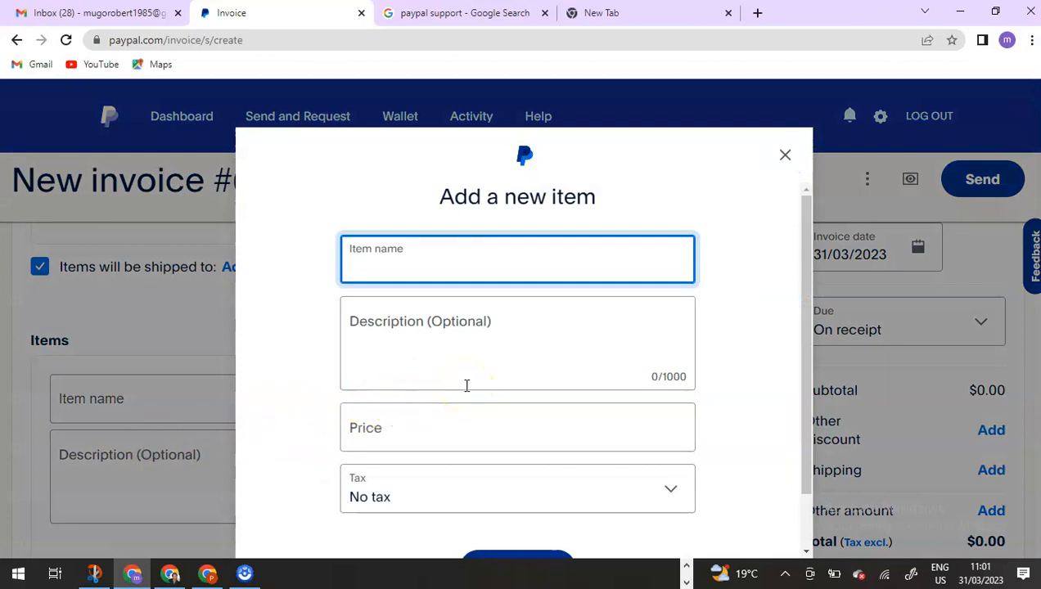
{"action": "scroll", "coordinate": [466, 386], "scroll_direction": "down", "scroll_amount": 2}
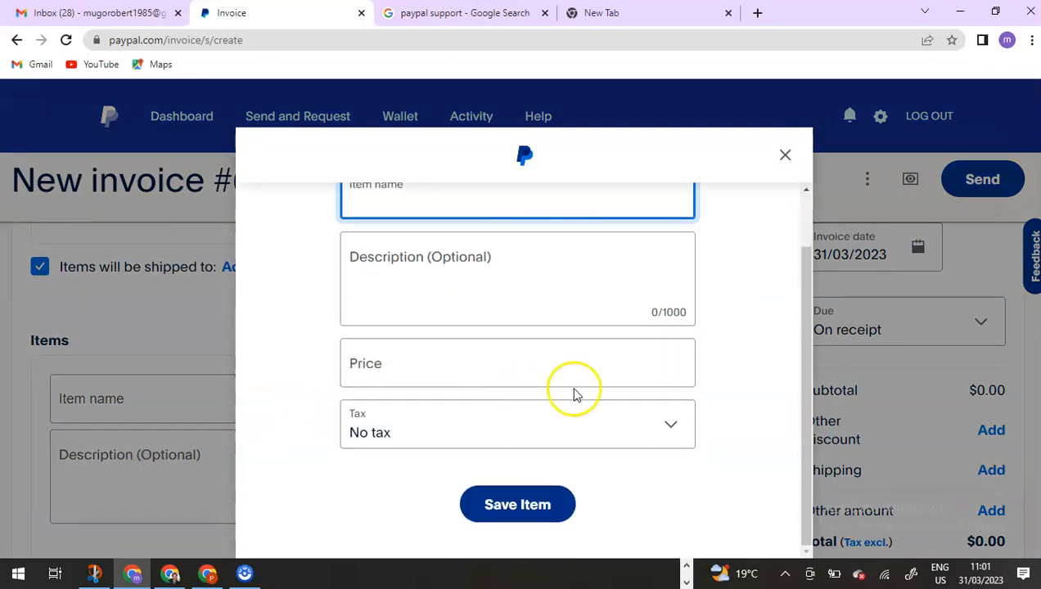
{"action": "left_click", "coordinate": [664, 417]}
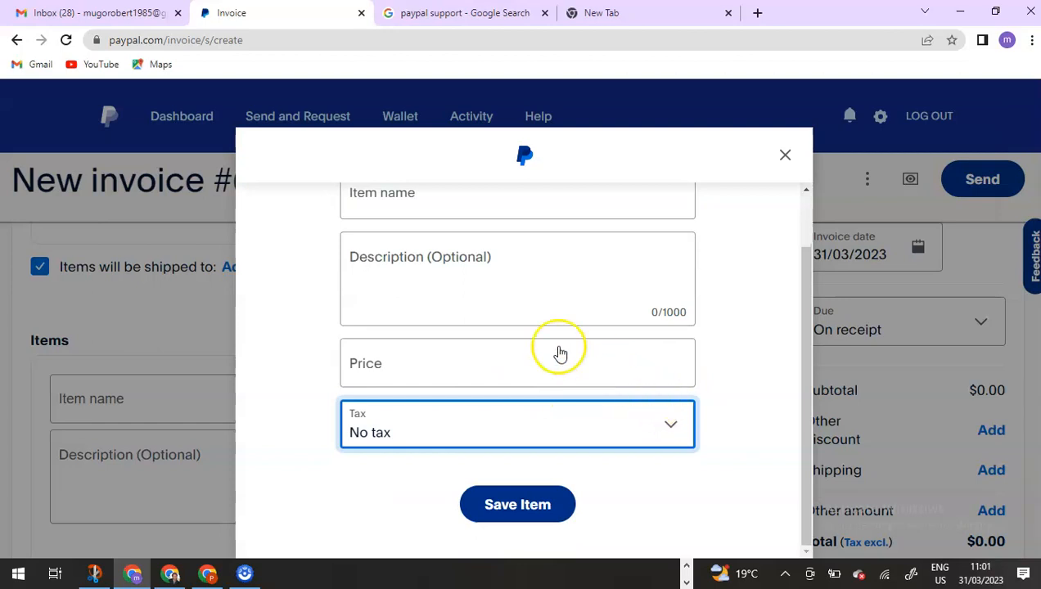
{"action": "left_click", "coordinate": [493, 359]}
{"action": "scroll", "coordinate": [438, 311], "scroll_direction": "up", "scroll_amount": 1}
{"action": "left_click", "coordinate": [423, 269]}
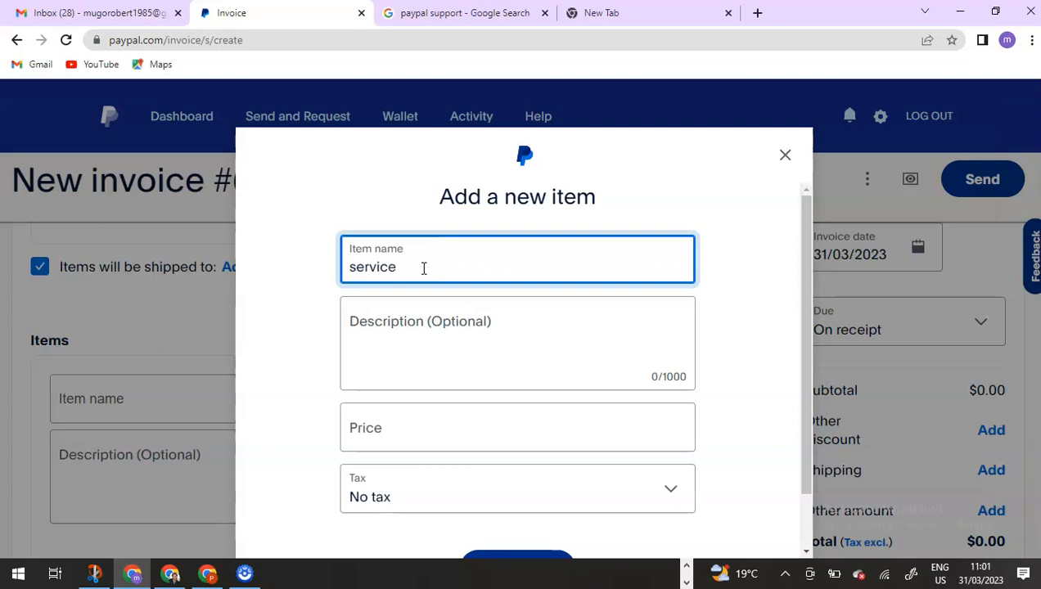
{"action": "left_click", "coordinate": [350, 268]}
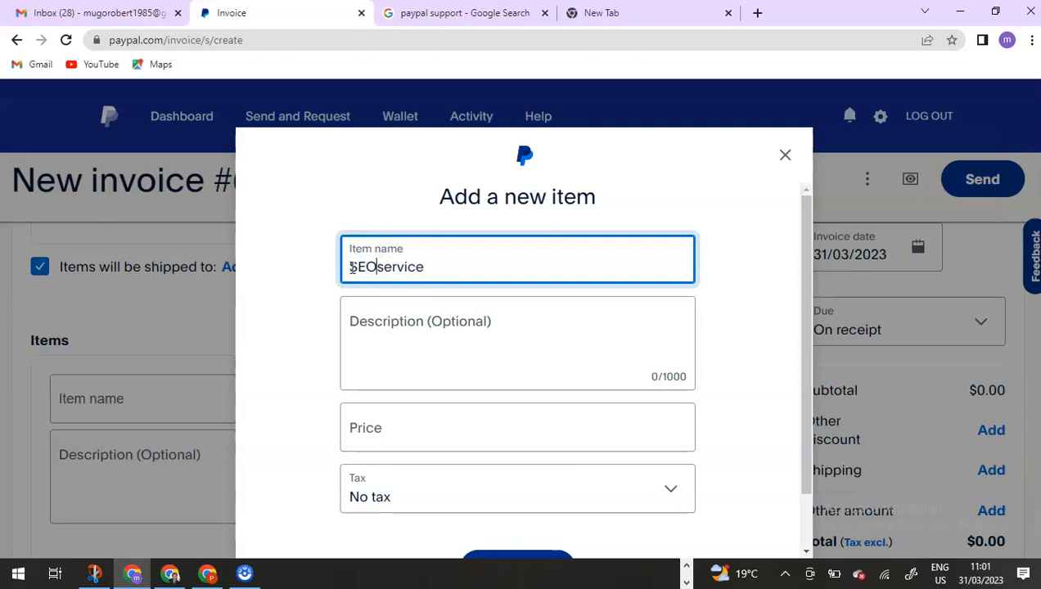
Enter the item description "SEO ranking of website and you tube channel", correcting its misspelled words.
{"action": "left_click", "coordinate": [371, 345]}
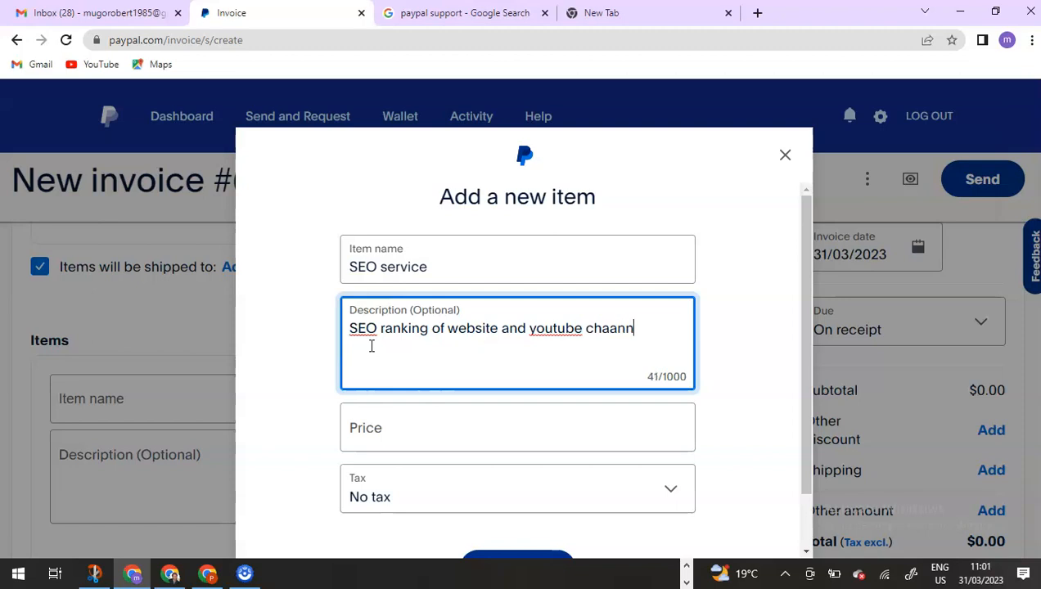
{"action": "type", "text": "el"}
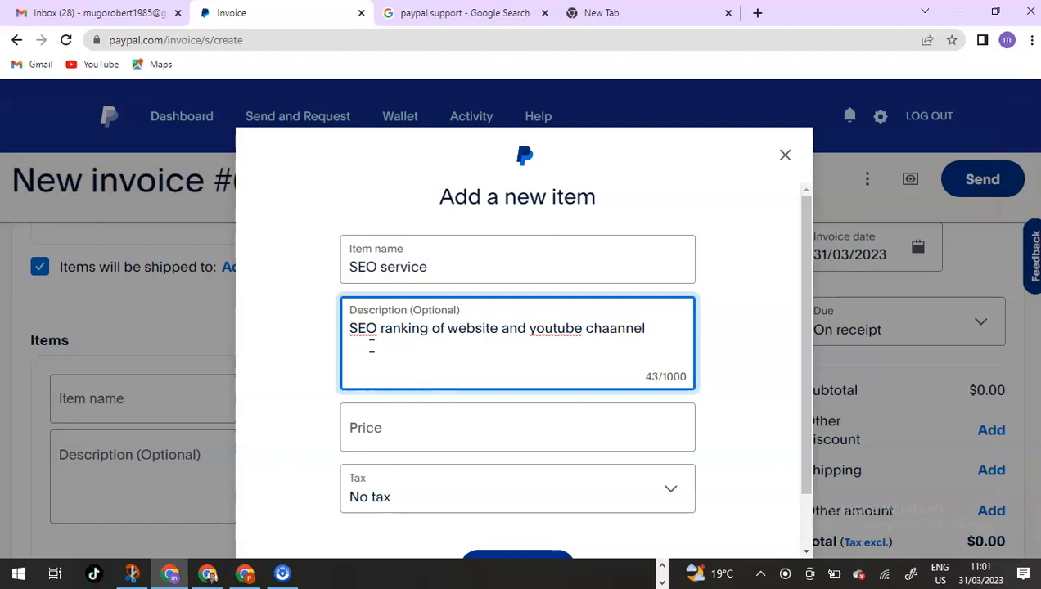
{"action": "right_click", "coordinate": [551, 327]}
{"action": "left_click", "coordinate": [634, 98]}
{"action": "right_click", "coordinate": [615, 327]}
{"action": "left_click", "coordinate": [629, 328]}
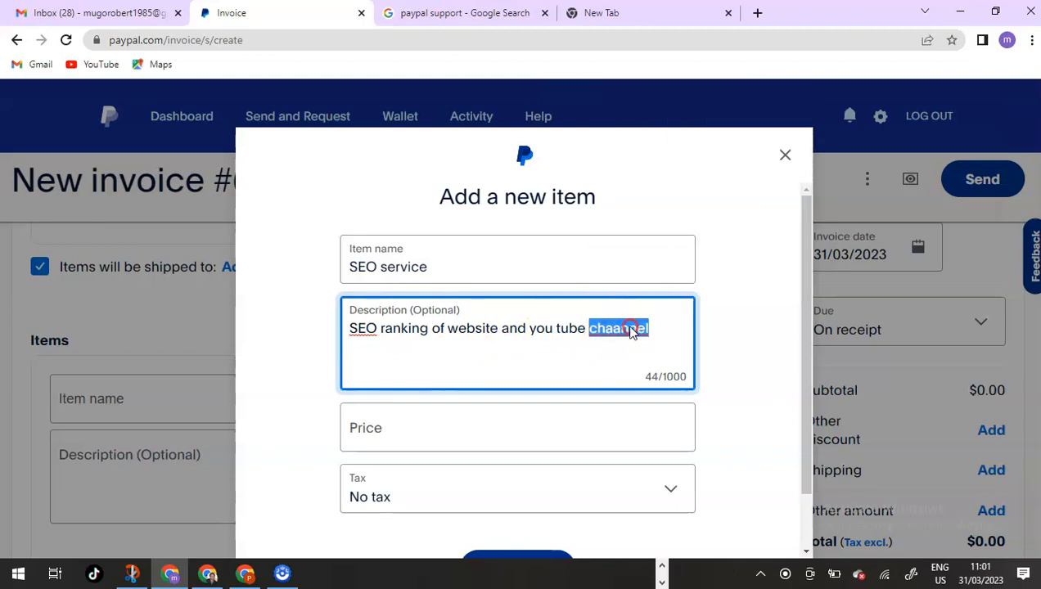
{"action": "left_click", "coordinate": [617, 328]}
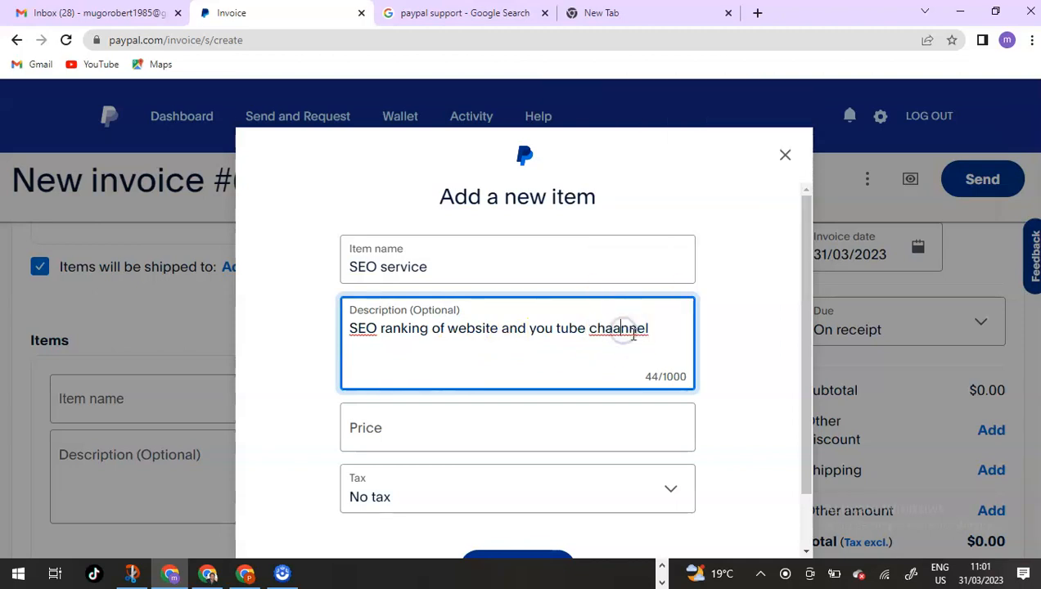
{"action": "key", "text": "BackSpace"}
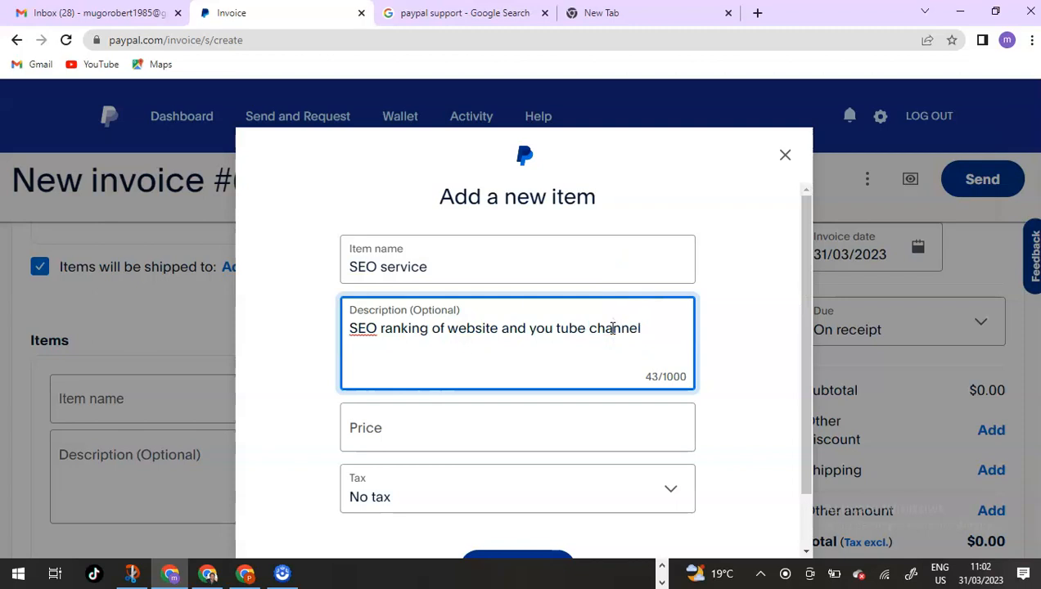
{"action": "key", "text": "ctrl+shift+i"}
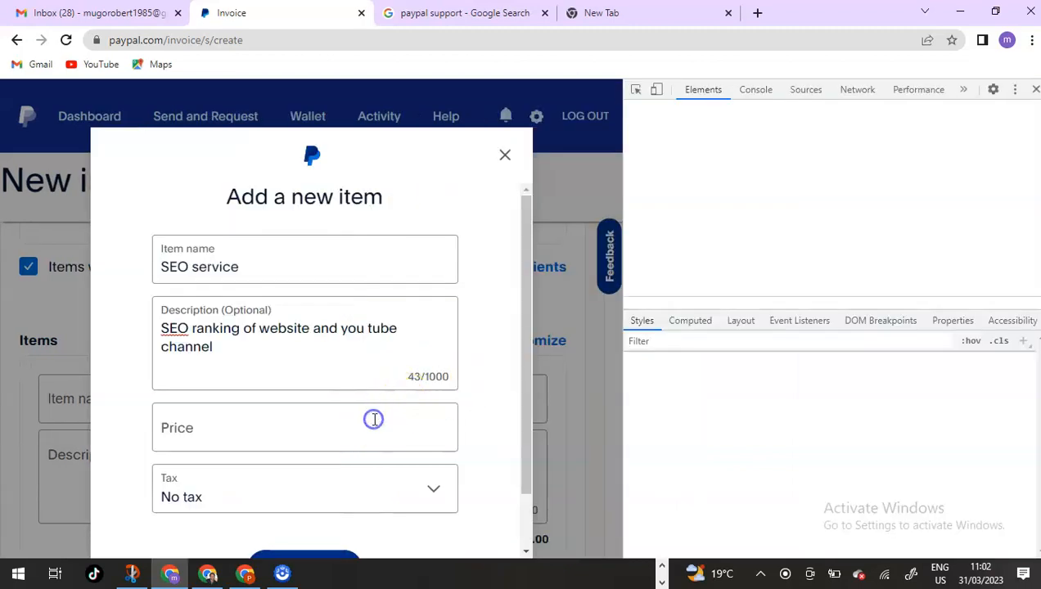
{"action": "left_click", "coordinate": [373, 420]}
{"action": "left_click", "coordinate": [1037, 90]}
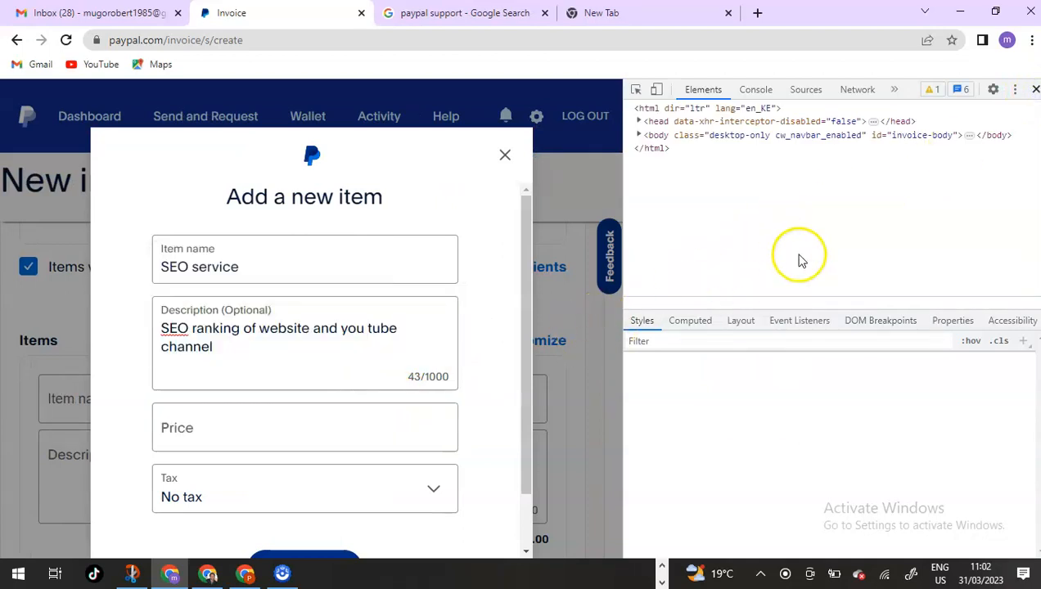
Set the new item's price to $200 and save the item.
{"action": "left_click", "coordinate": [437, 409]}
{"action": "key", "text": "ctrl+shift+i"}
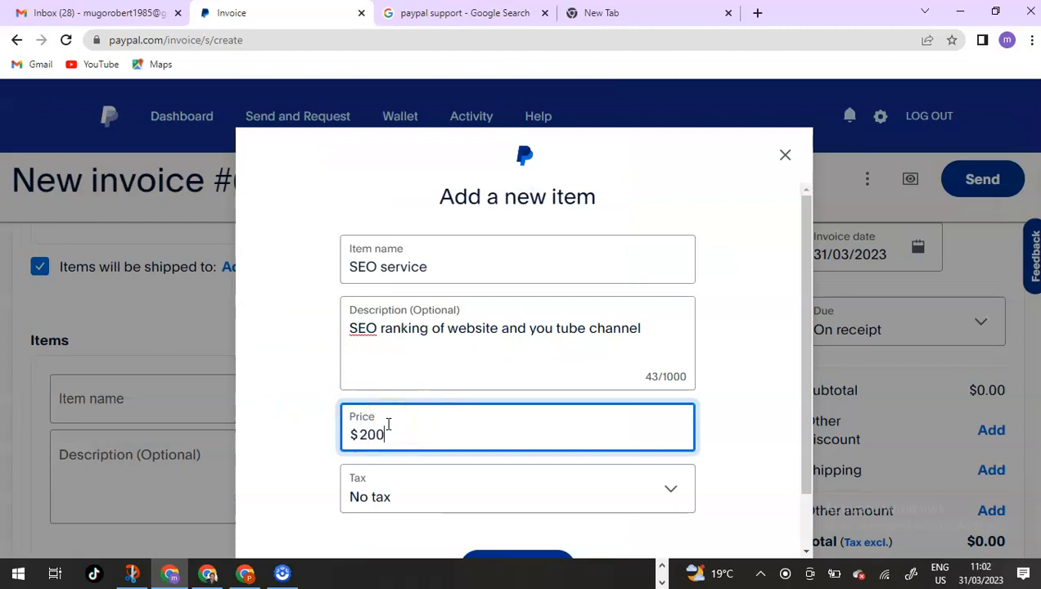
{"action": "scroll", "coordinate": [622, 434], "scroll_direction": "down", "scroll_amount": 2}
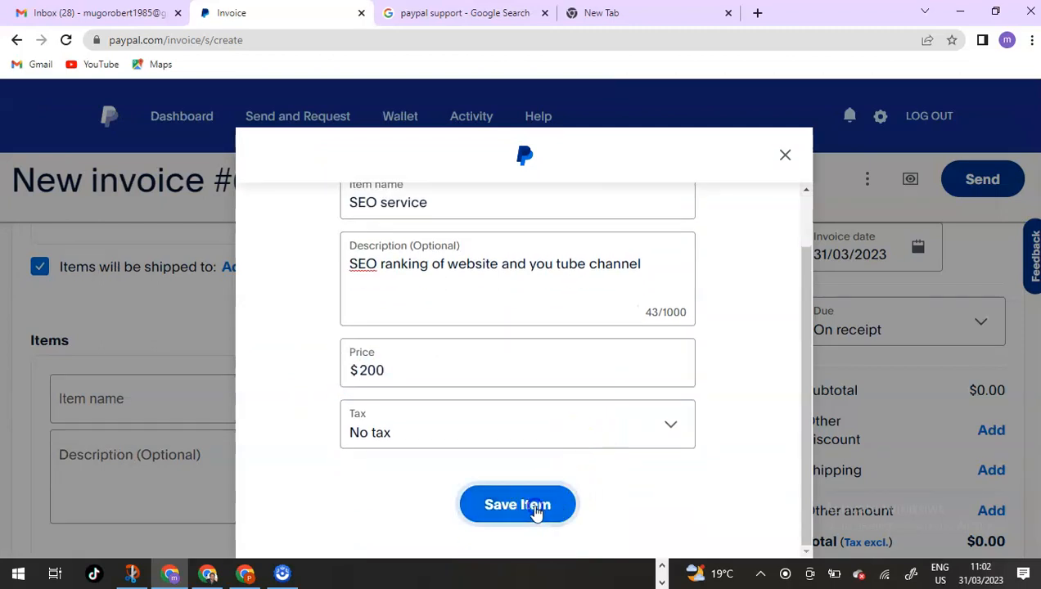
{"action": "left_click", "coordinate": [535, 508]}
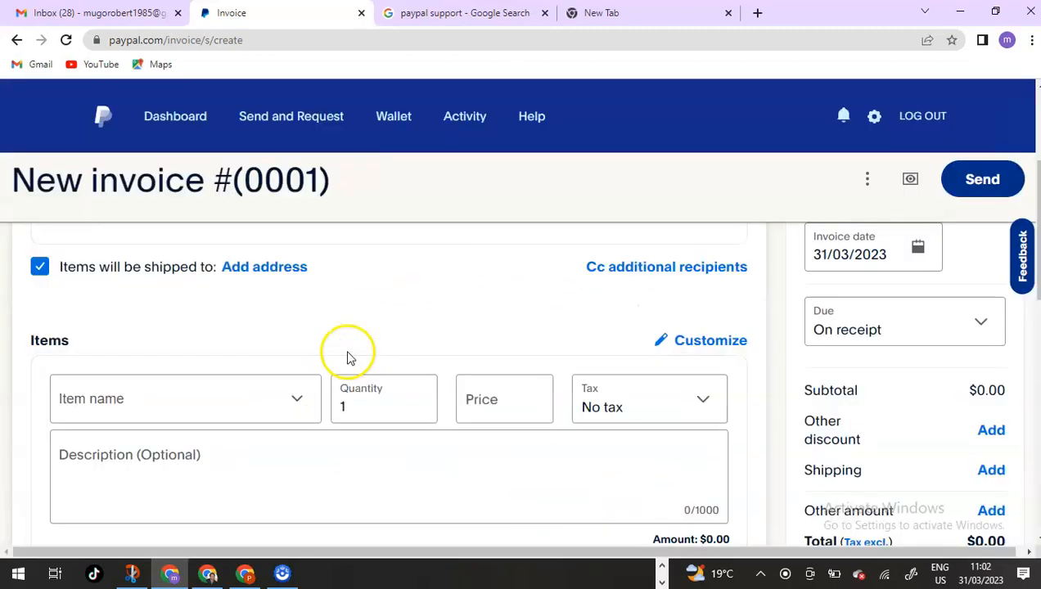
{"action": "left_click", "coordinate": [198, 407]}
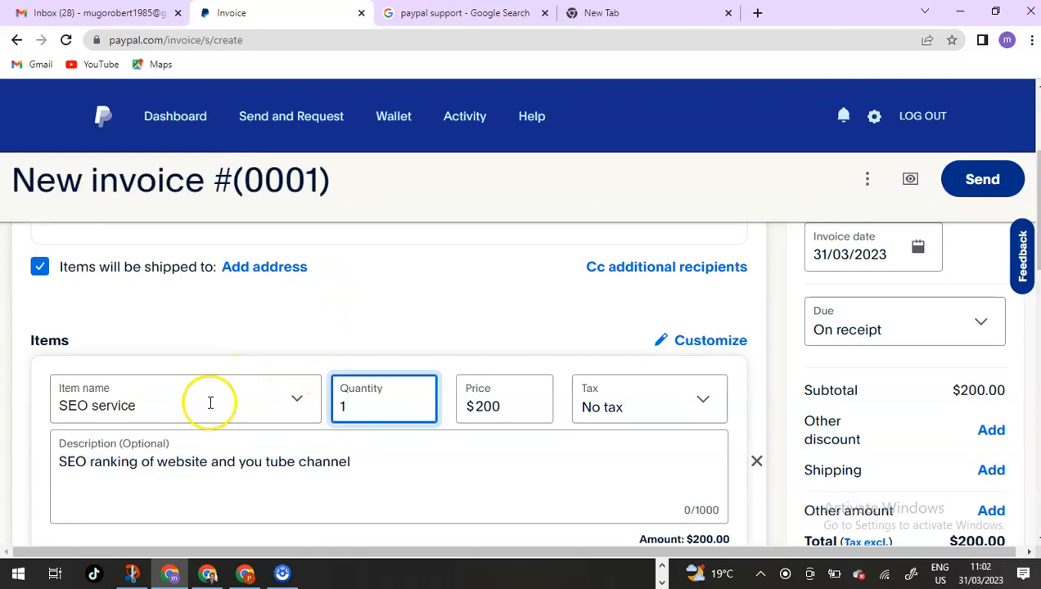
{"action": "left_click", "coordinate": [299, 406]}
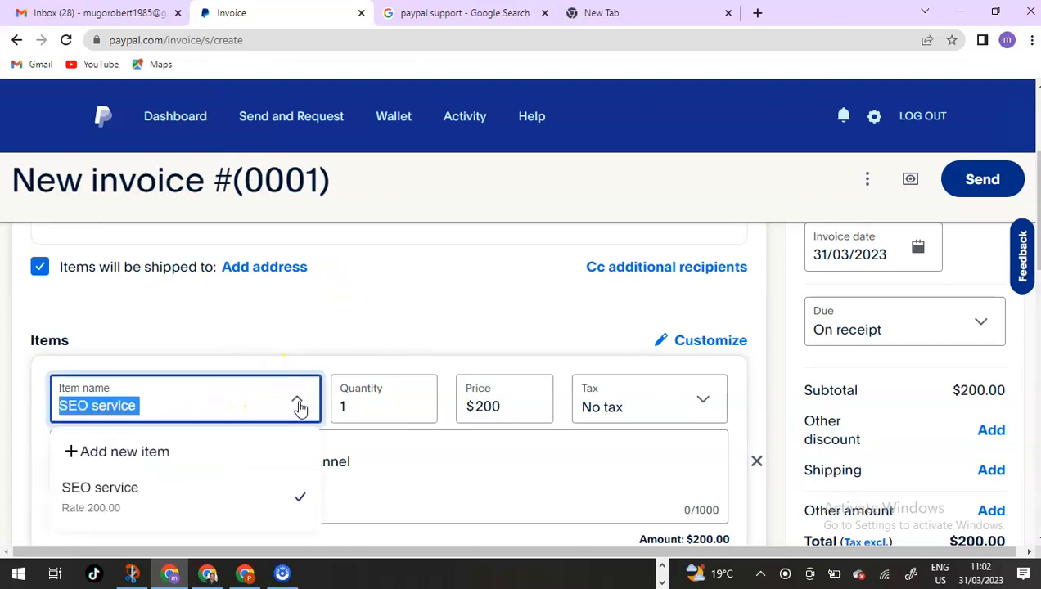
{"action": "left_click", "coordinate": [96, 454]}
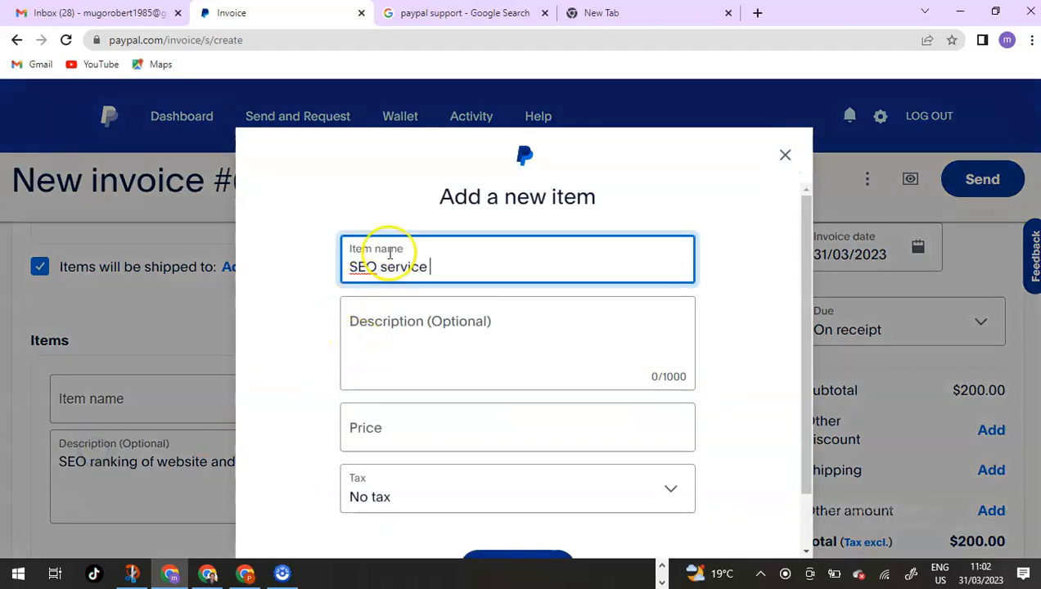
{"action": "left_click", "coordinate": [350, 325]}
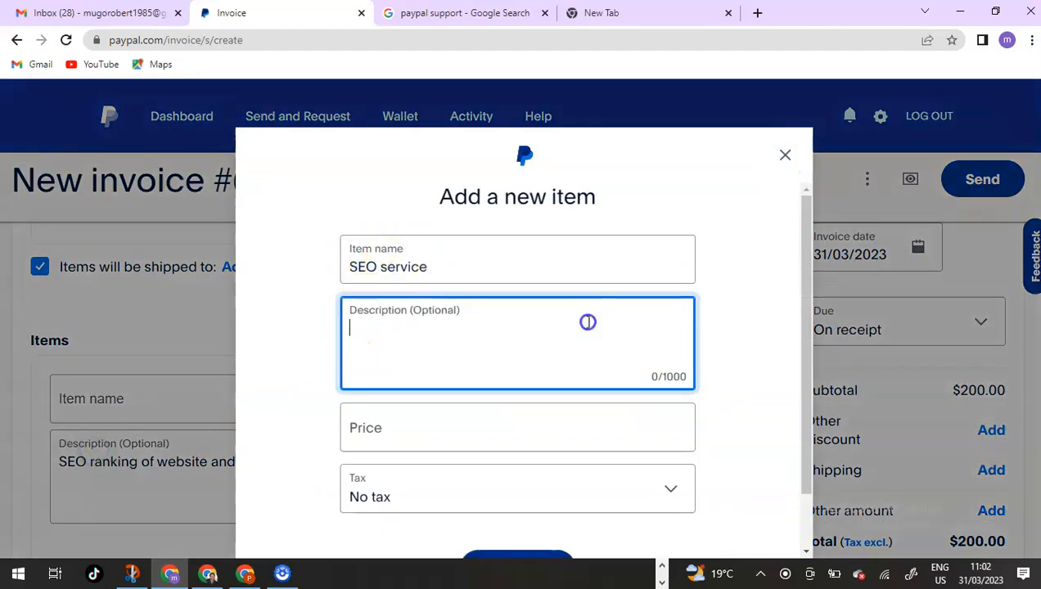
{"action": "scroll", "coordinate": [548, 528], "scroll_direction": "down", "scroll_amount": 1}
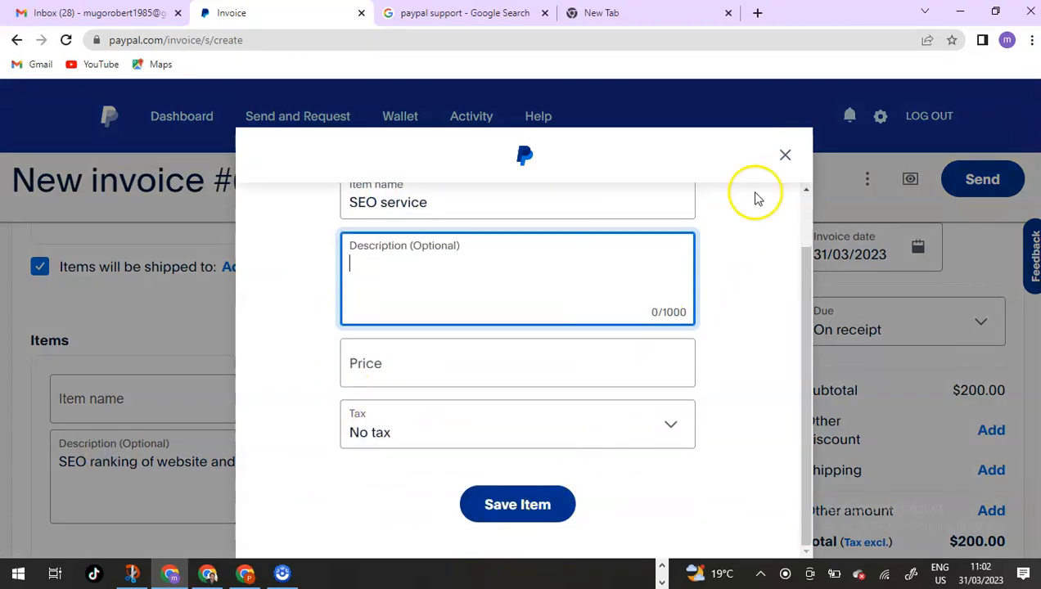
{"action": "left_click", "coordinate": [785, 162]}
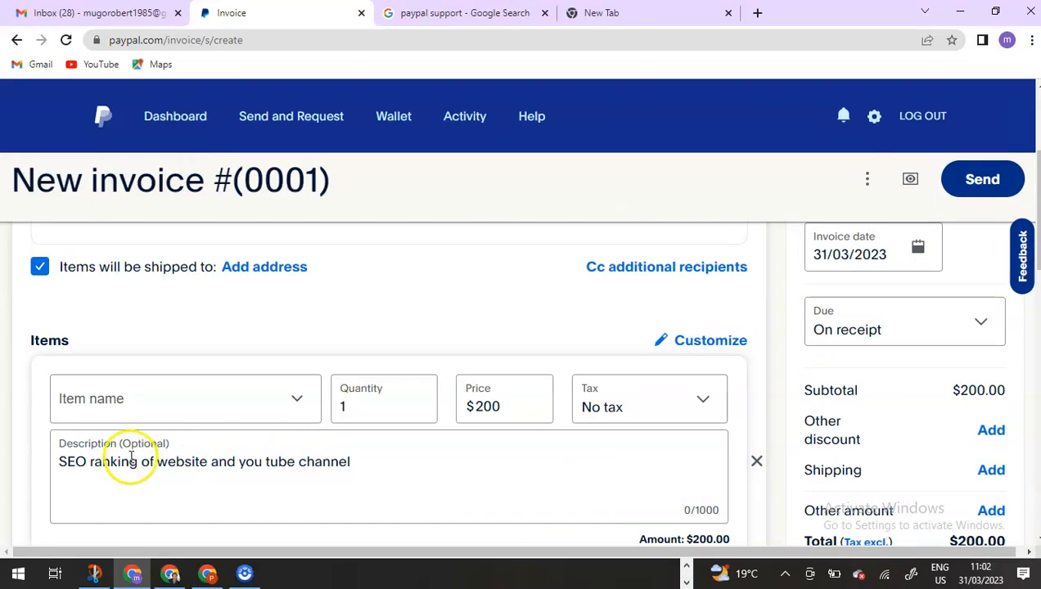
Choose the saved "SEO service" item for the invoice's first item row, keeping its quantity at 1.
{"action": "left_click", "coordinate": [230, 400]}
{"action": "left_click", "coordinate": [124, 493]}
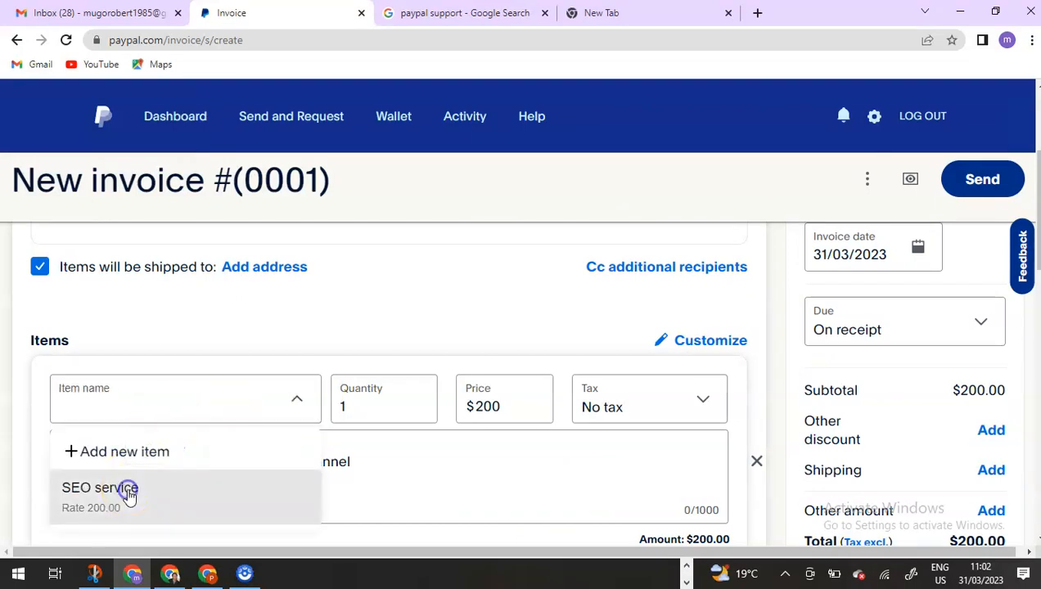
{"action": "left_click", "coordinate": [352, 413]}
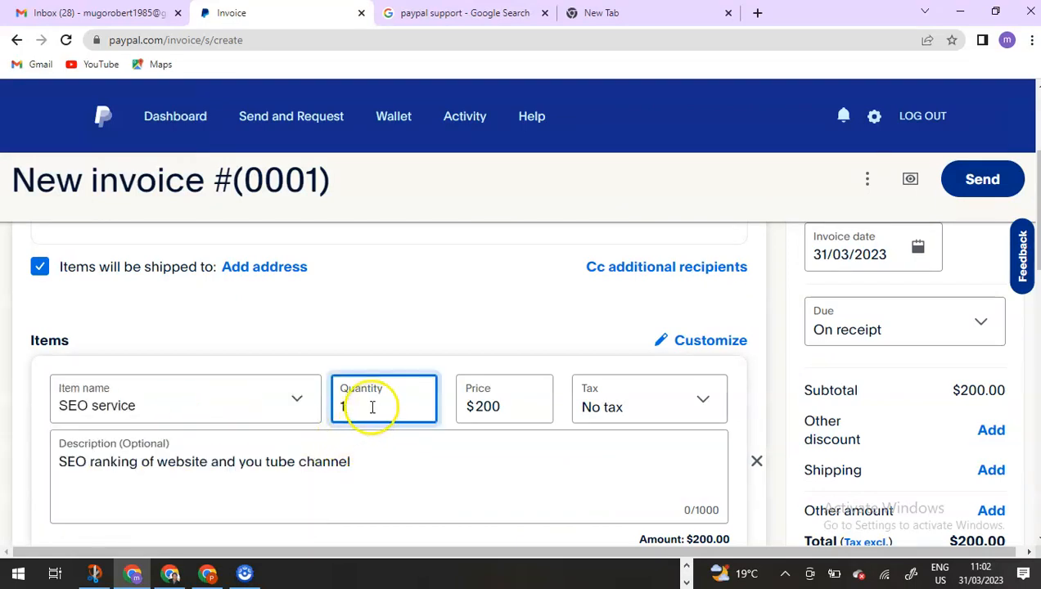
Add another item or service entry below the existing invoice rows.
{"action": "scroll", "coordinate": [640, 407], "scroll_direction": "down", "scroll_amount": 1}
{"action": "scroll", "coordinate": [640, 407], "scroll_direction": "down", "scroll_amount": 2}
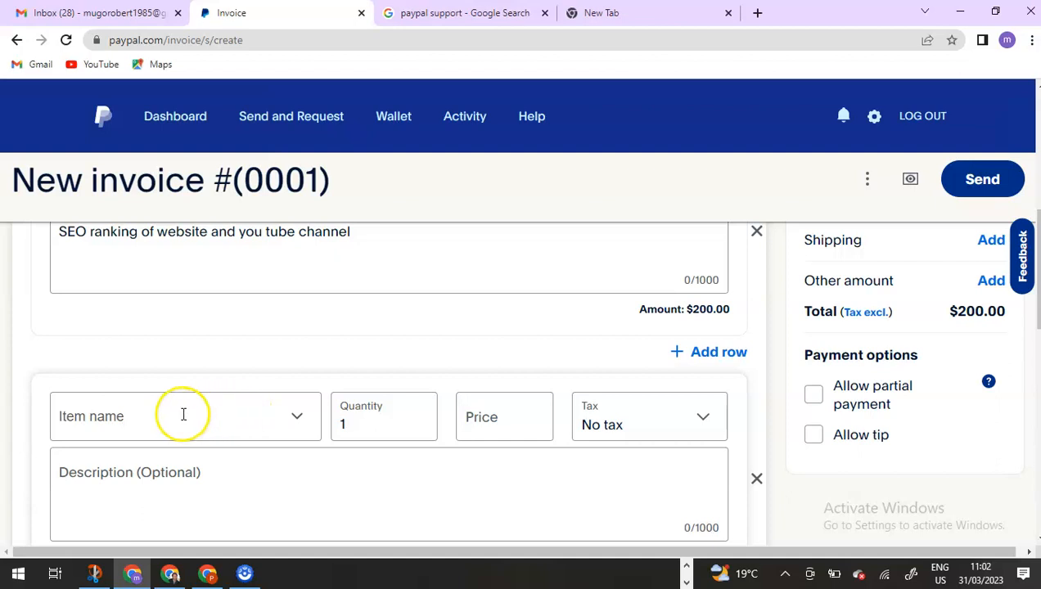
{"action": "scroll", "coordinate": [267, 423], "scroll_direction": "up", "scroll_amount": 1}
{"action": "scroll", "coordinate": [390, 418], "scroll_direction": "down", "scroll_amount": 2}
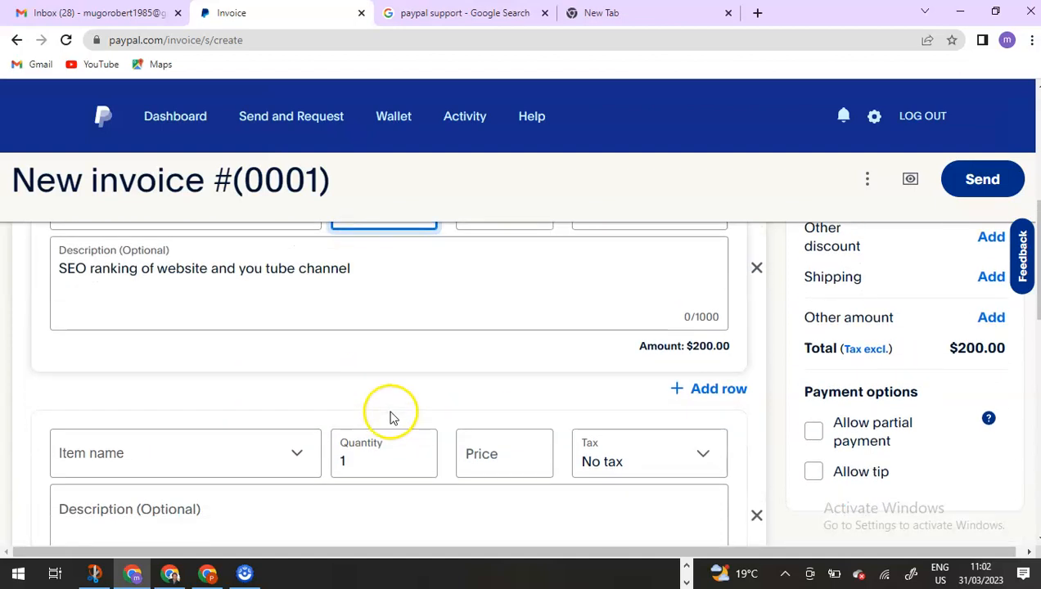
{"action": "scroll", "coordinate": [393, 411], "scroll_direction": "down", "scroll_amount": 2}
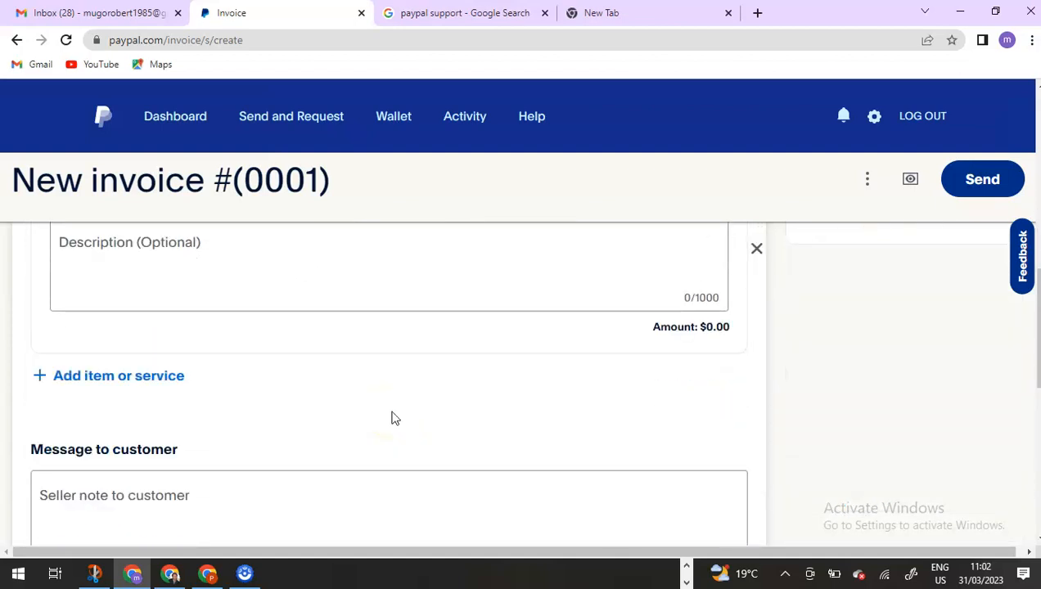
{"action": "left_click", "coordinate": [154, 380]}
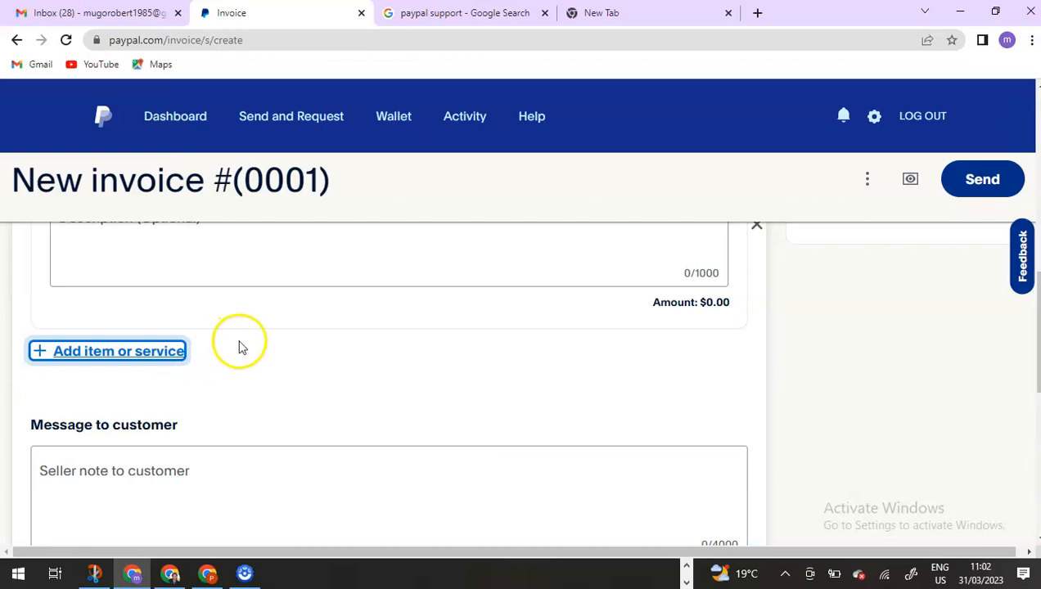
Switch to the ChatGPT conversation containing the prompt for a message to a PayPal customer about delivered SEO services.
{"action": "scroll", "coordinate": [237, 349], "scroll_direction": "down", "scroll_amount": 1}
{"action": "scroll", "coordinate": [162, 366], "scroll_direction": "down", "scroll_amount": 1}
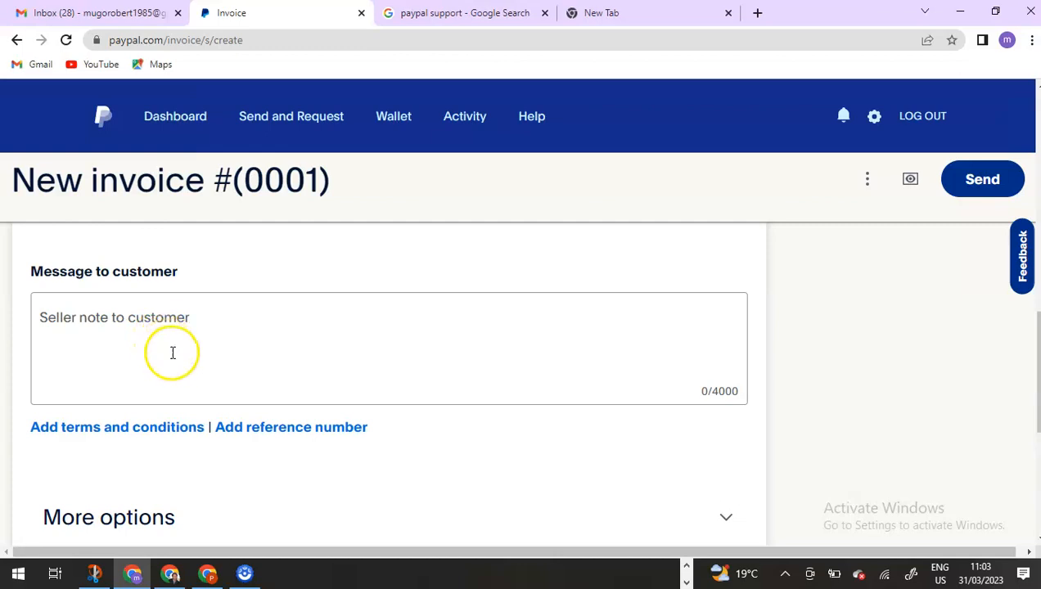
{"action": "left_click", "coordinate": [686, 564]}
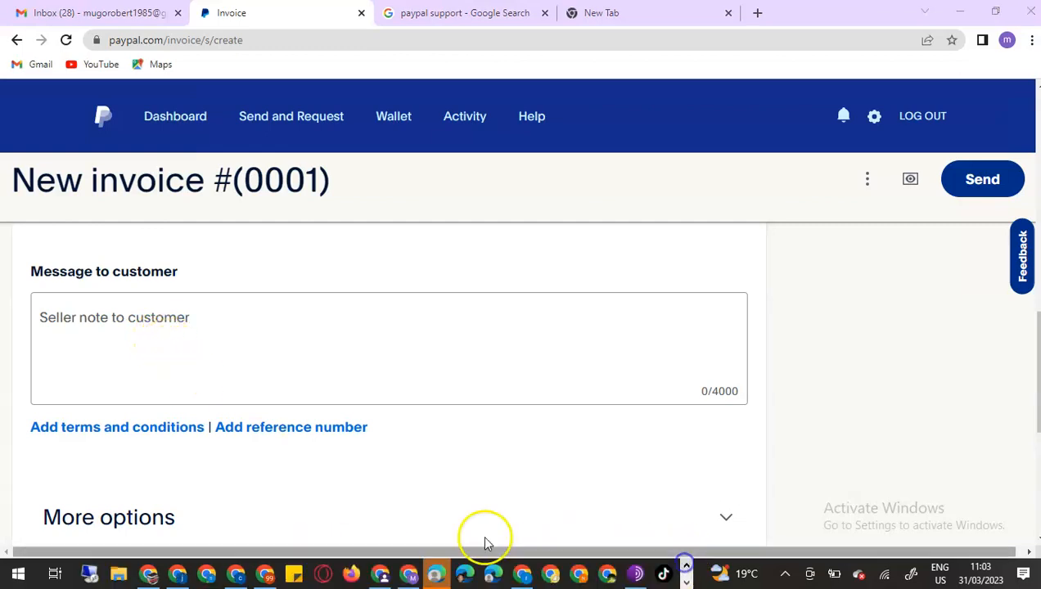
{"action": "left_click", "coordinate": [270, 570]}
{"action": "left_click", "coordinate": [255, 12]}
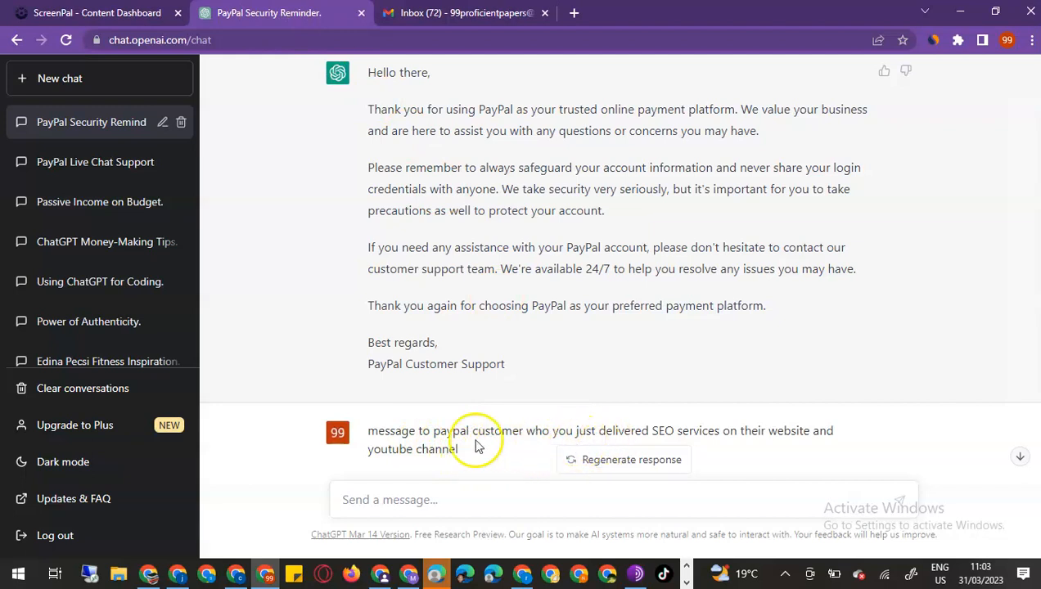
{"action": "left_click_drag", "start_coordinate": [423, 442], "coordinate": [375, 428]}
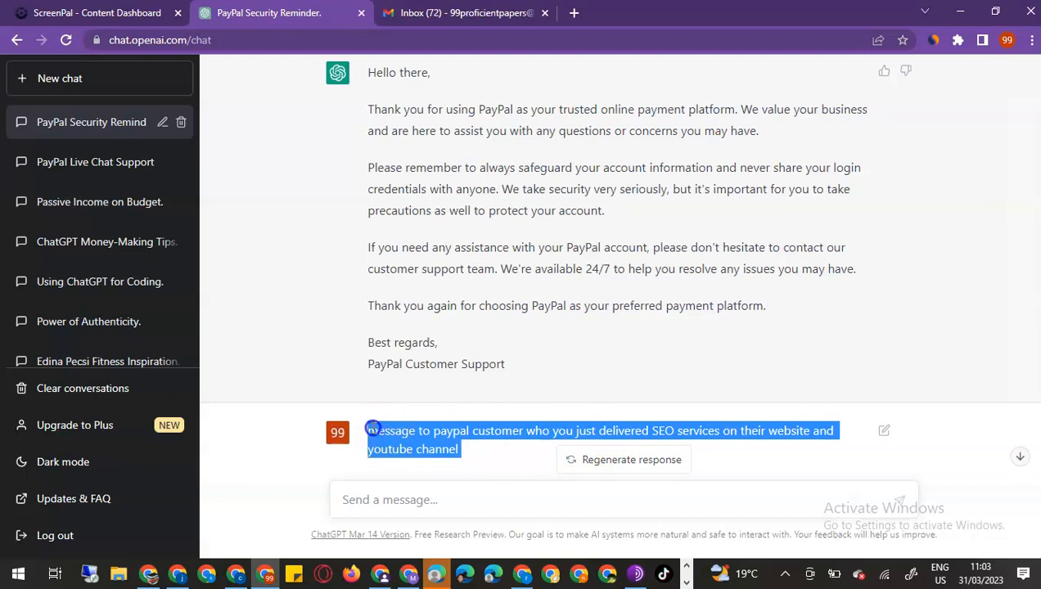
{"action": "left_click", "coordinate": [486, 448]}
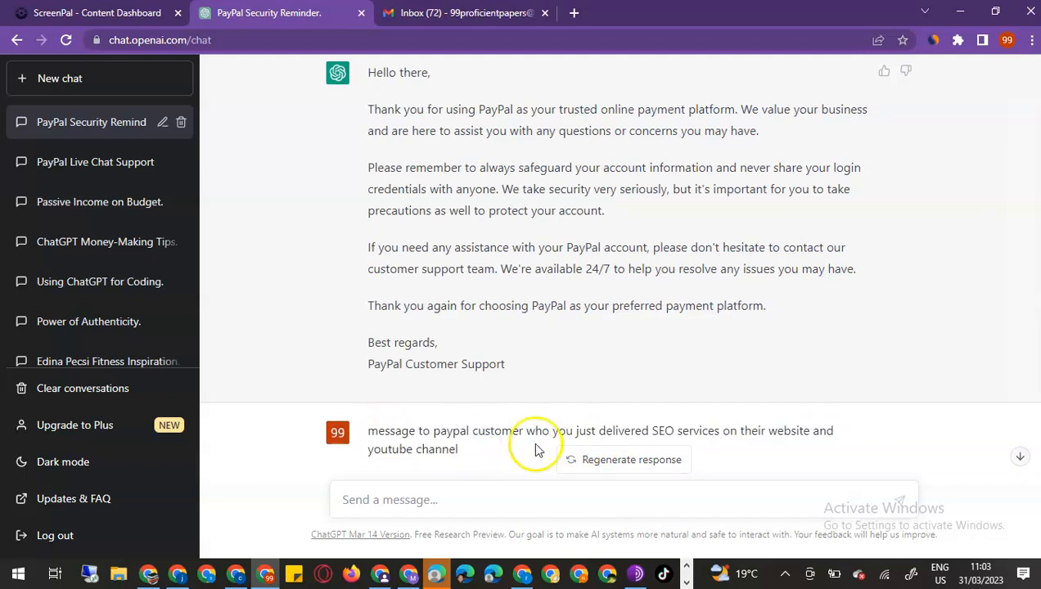
Regenerate ChatGPT's response to the prompt about SEO services for the customer's website and YouTube channel.
{"action": "left_click", "coordinate": [624, 461]}
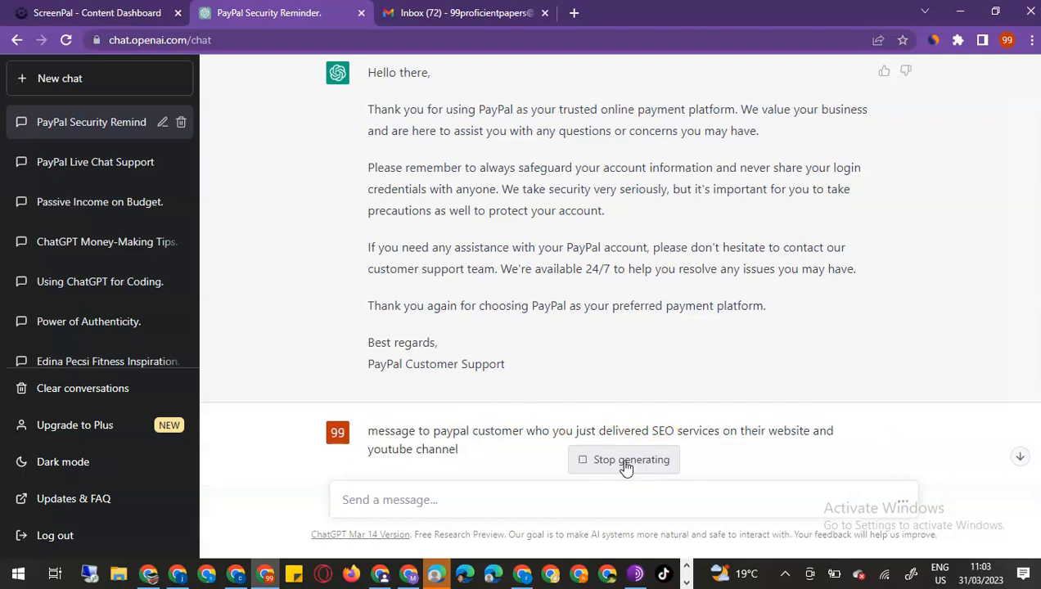
{"action": "left_click", "coordinate": [625, 463]}
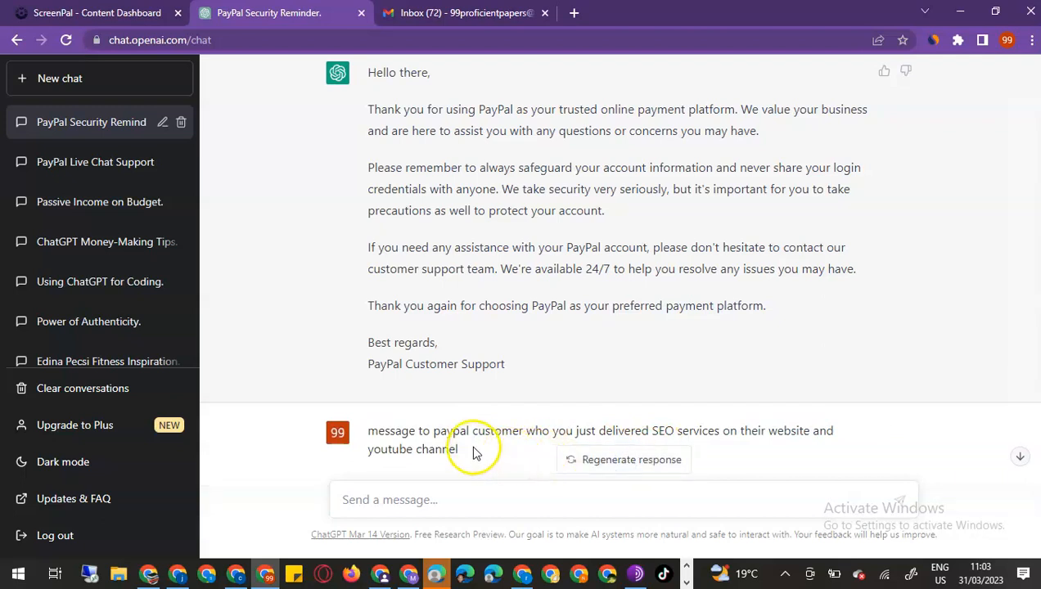
{"action": "left_click", "coordinate": [609, 459]}
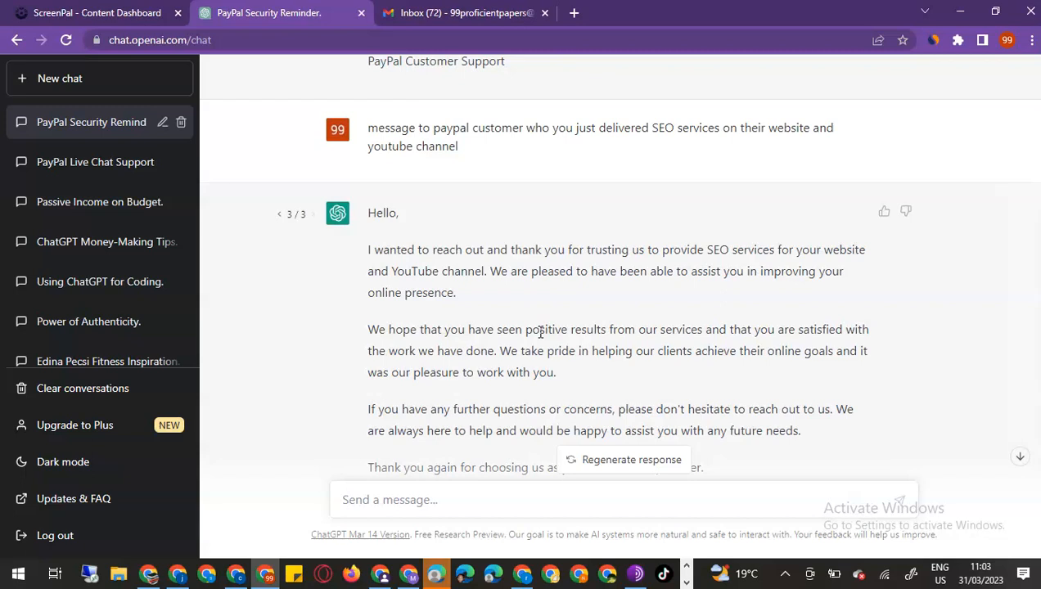
Copy the generated message from "I wanted to reach out" through the "[Your Company Name]" signature, leaving out the greeting.
{"action": "scroll", "coordinate": [441, 297], "scroll_direction": "down", "scroll_amount": 1}
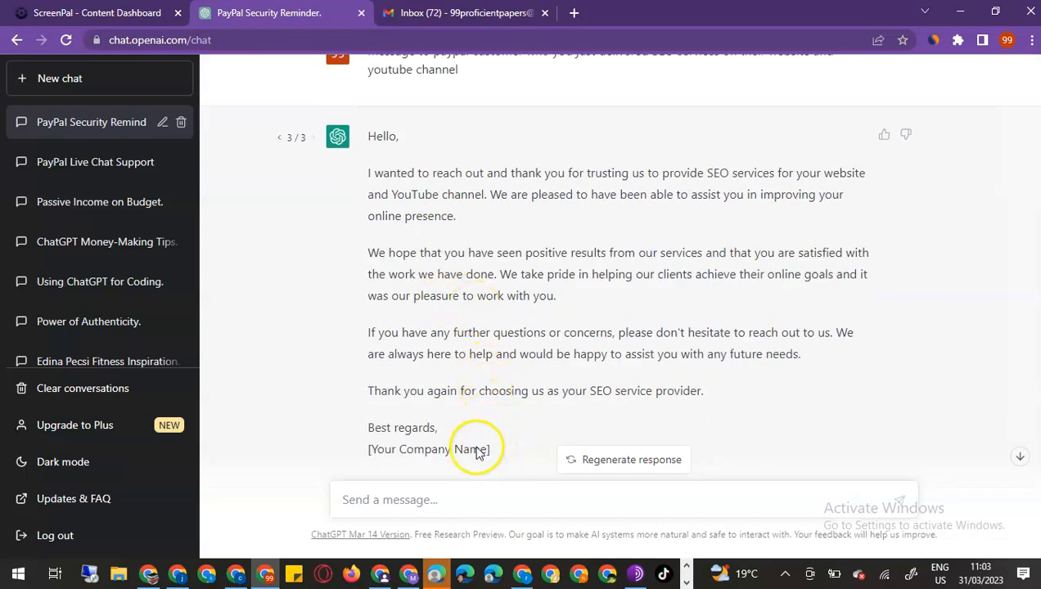
{"action": "left_click_drag", "start_coordinate": [500, 455], "coordinate": [366, 182]}
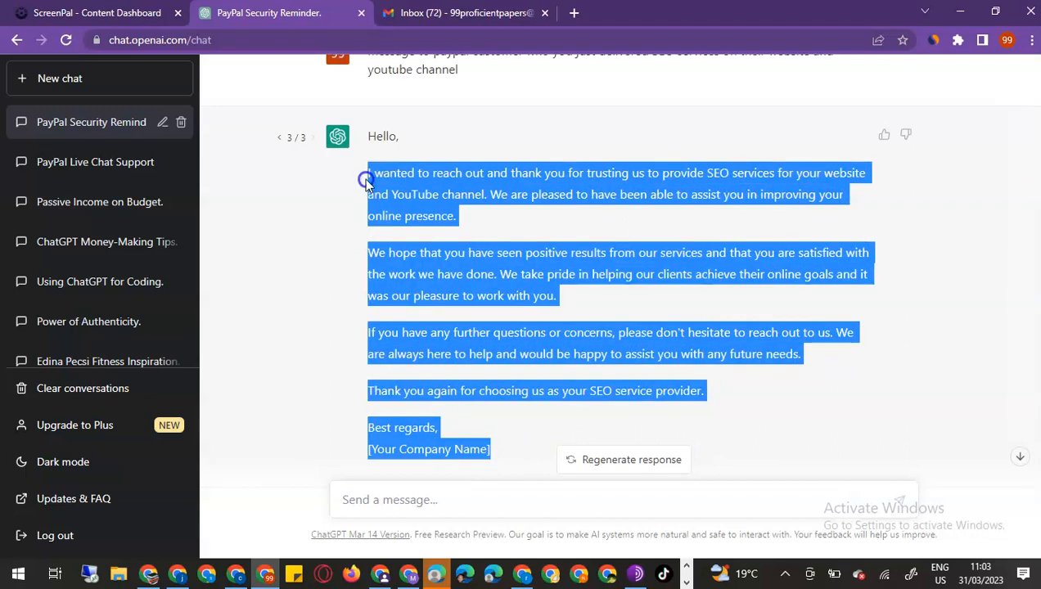
{"action": "right_click", "coordinate": [366, 181]}
{"action": "left_click", "coordinate": [401, 193]}
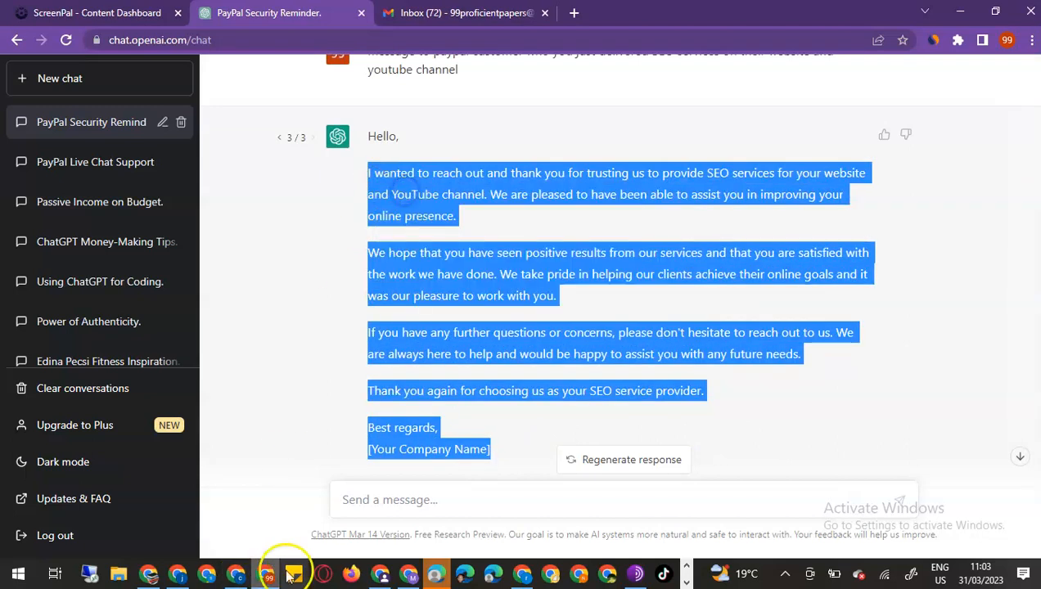
Return to the PayPal invoice and paste the copied message as the seller note to the customer.
{"action": "left_click", "coordinate": [686, 581]}
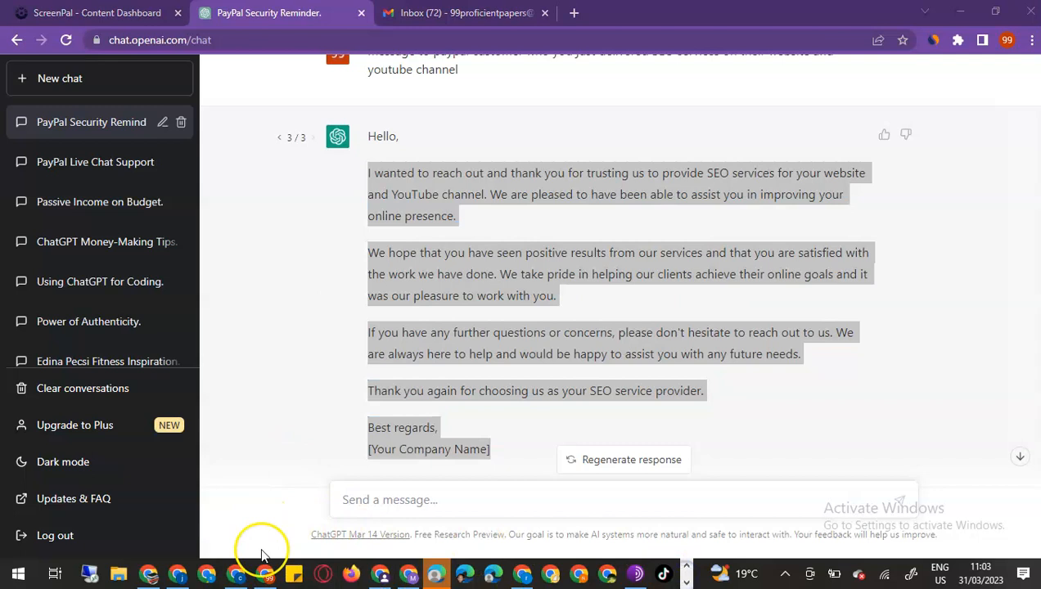
{"action": "left_click", "coordinate": [686, 583]}
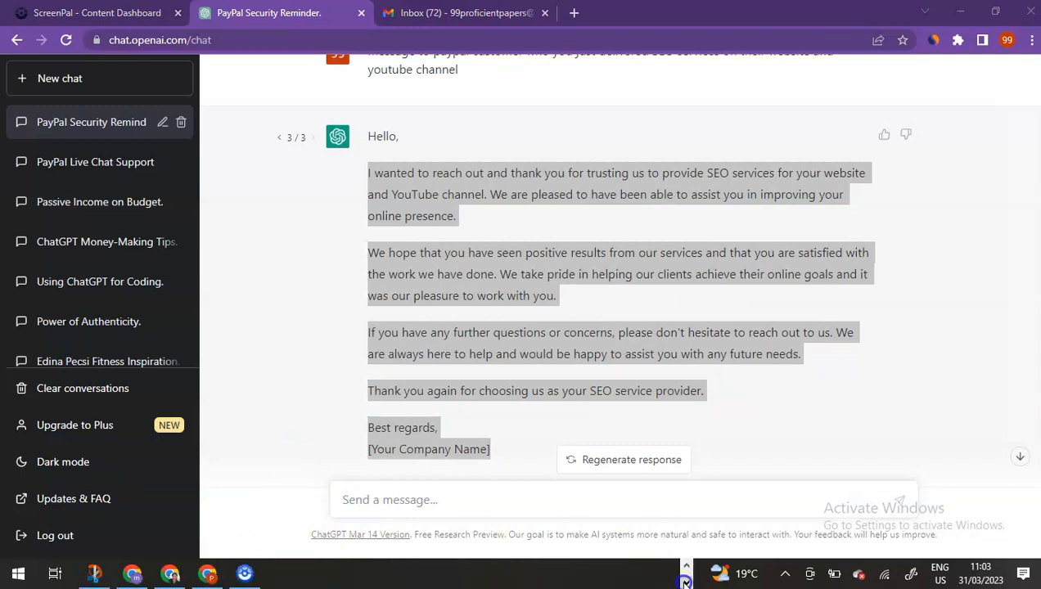
{"action": "left_click", "coordinate": [146, 577]}
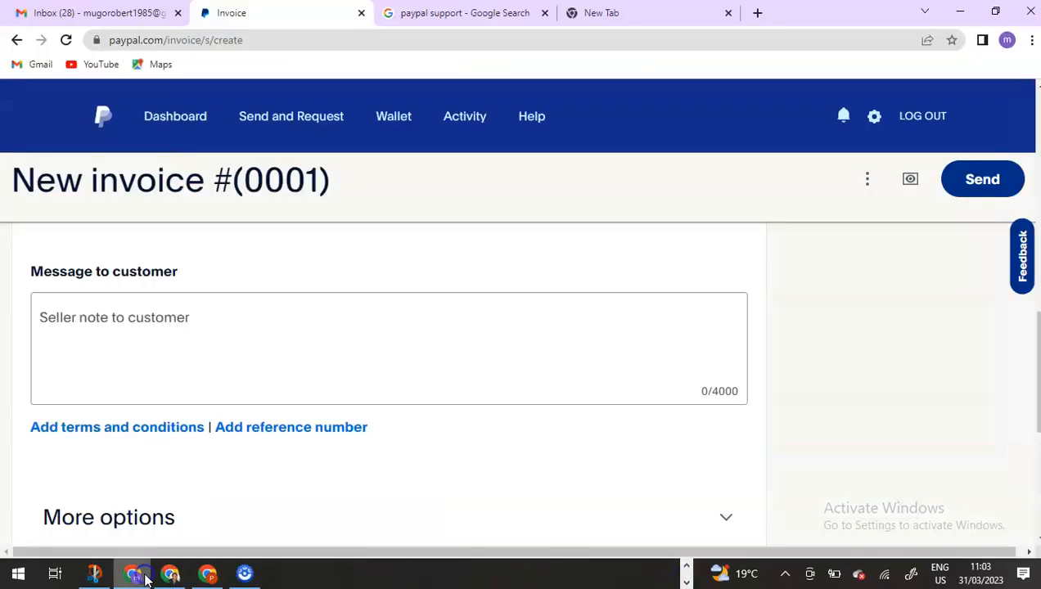
{"action": "right_click", "coordinate": [97, 345]}
{"action": "left_click", "coordinate": [137, 221]}
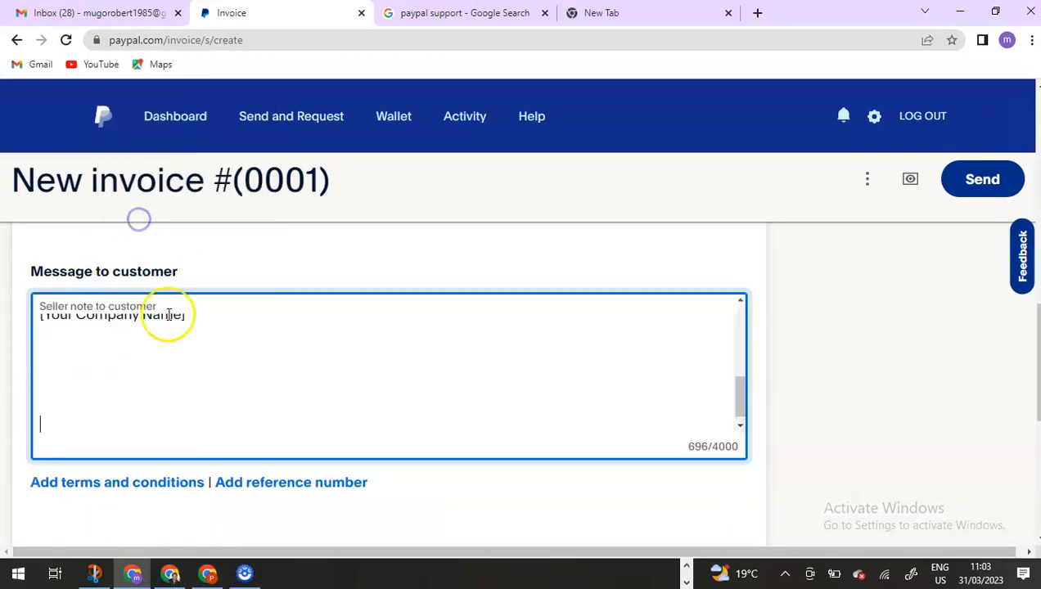
Delete the placeholder text "Your Company Name]" beneath "Best regards," in the seller note.
{"action": "scroll", "coordinate": [237, 373], "scroll_direction": "down", "scroll_amount": 3}
{"action": "scroll", "coordinate": [236, 374], "scroll_direction": "up", "scroll_amount": 5}
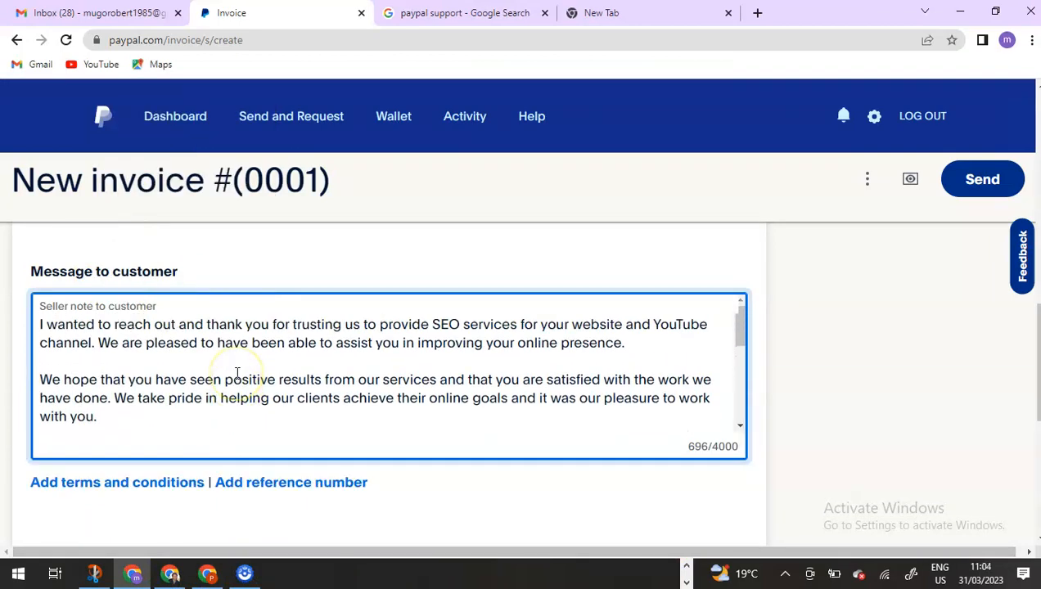
{"action": "scroll", "coordinate": [236, 373], "scroll_direction": "down", "scroll_amount": 3}
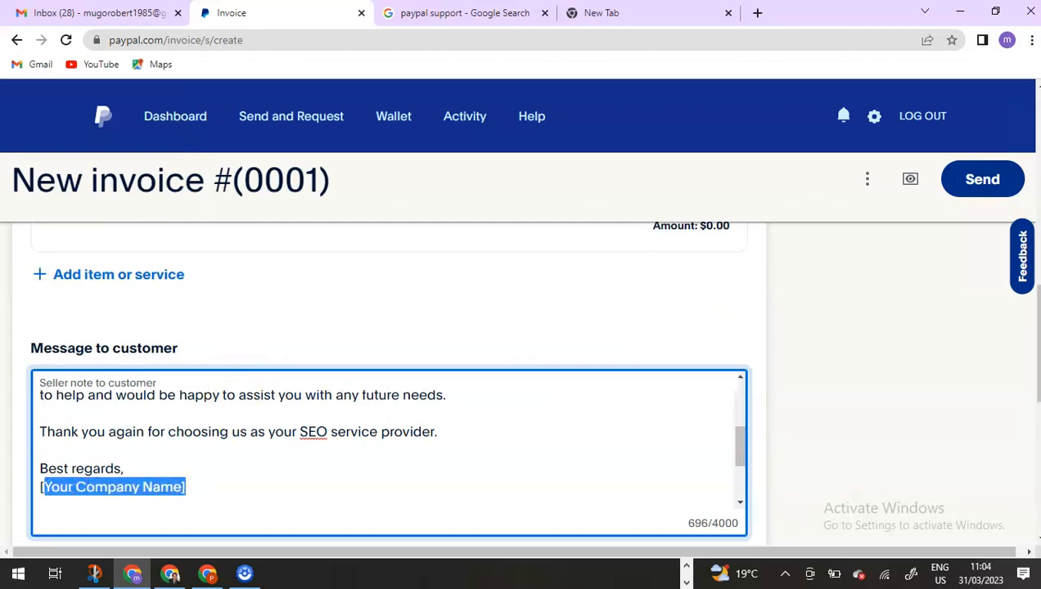
{"action": "key", "text": "BackSpace"}
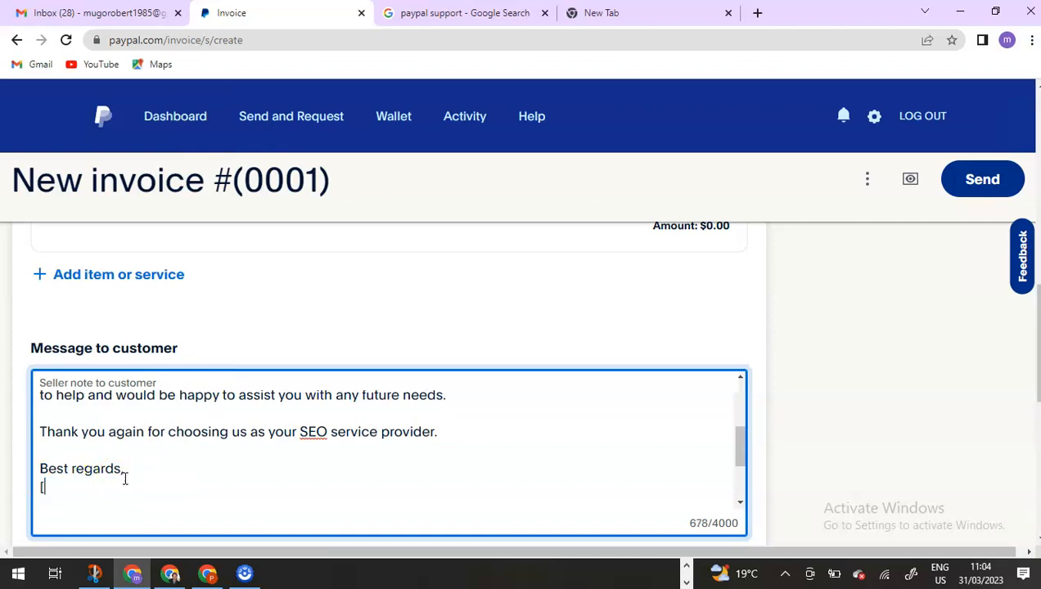
Review the seller note and the invoice sections below it, including the terms, reference number and more options.
{"action": "scroll", "coordinate": [490, 442], "scroll_direction": "down", "scroll_amount": 3}
{"action": "scroll", "coordinate": [867, 425], "scroll_direction": "down", "scroll_amount": 3}
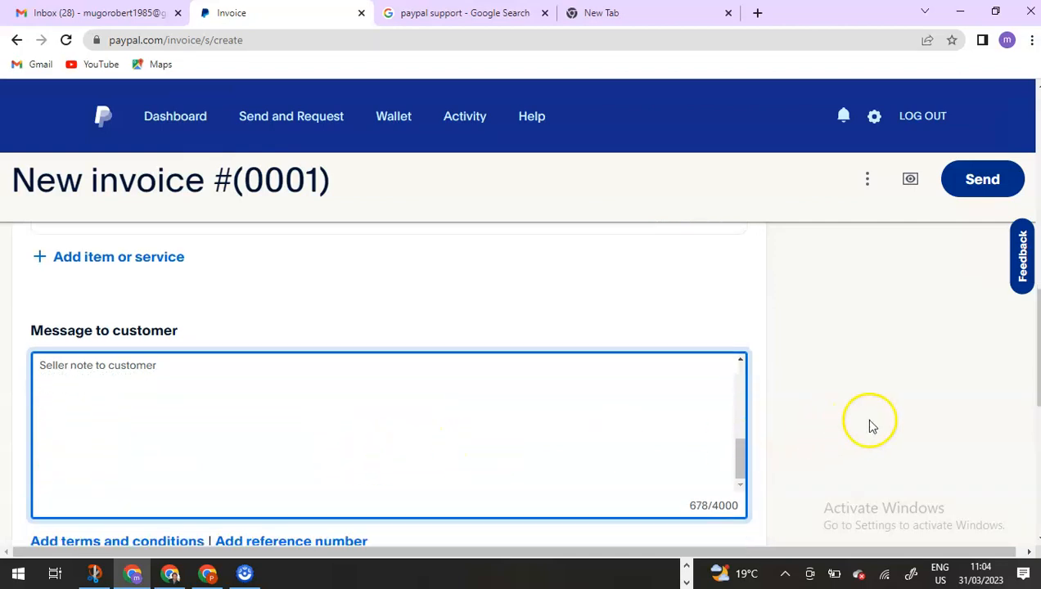
{"action": "scroll", "coordinate": [721, 448], "scroll_direction": "down", "scroll_amount": 2}
{"action": "scroll", "coordinate": [418, 418], "scroll_direction": "up", "scroll_amount": 2}
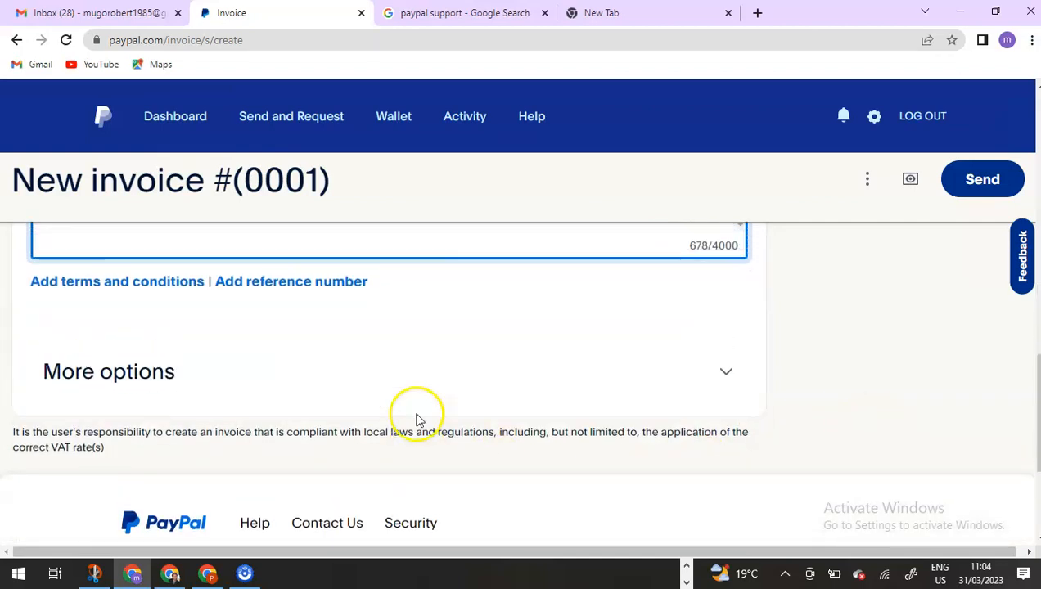
{"action": "scroll", "coordinate": [416, 418], "scroll_direction": "up", "scroll_amount": 1}
{"action": "scroll", "coordinate": [348, 383], "scroll_direction": "up", "scroll_amount": 4}
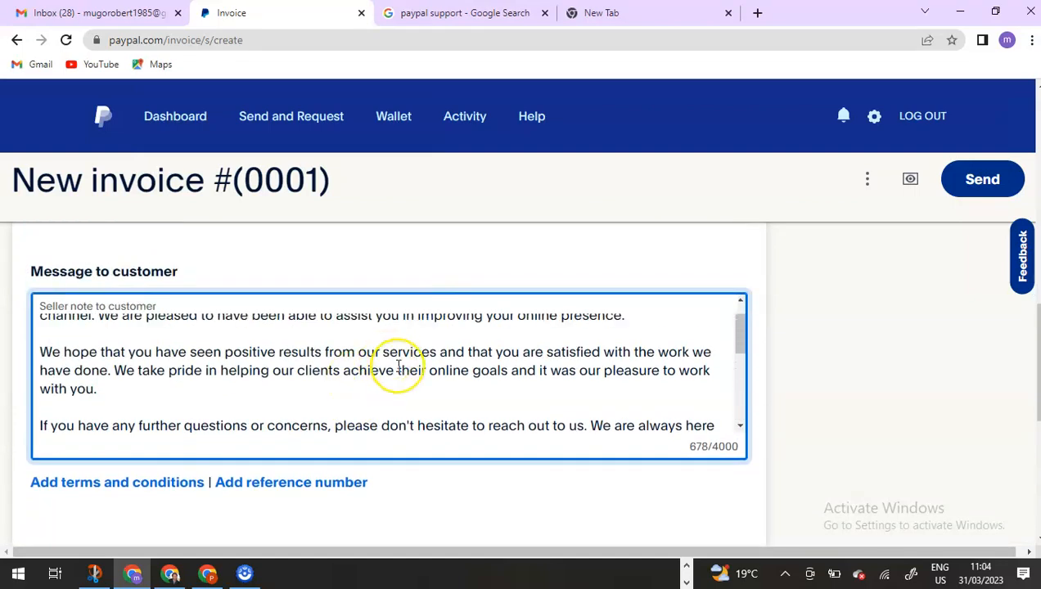
{"action": "scroll", "coordinate": [398, 366], "scroll_direction": "up", "scroll_amount": 1}
{"action": "scroll", "coordinate": [813, 374], "scroll_direction": "down", "scroll_amount": 3}
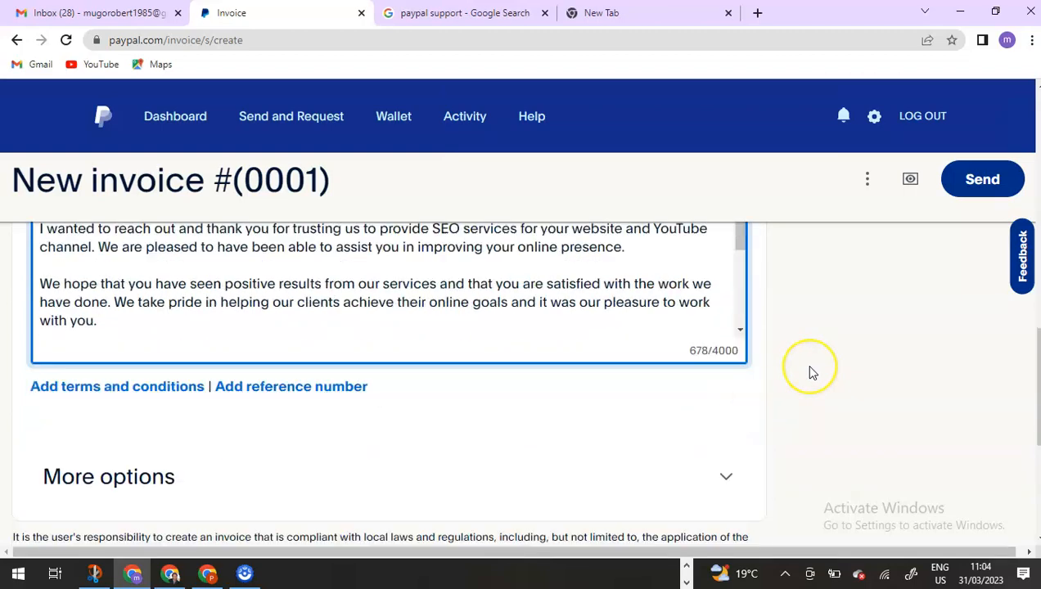
{"action": "scroll", "coordinate": [813, 374], "scroll_direction": "down", "scroll_amount": 2}
{"action": "scroll", "coordinate": [811, 372], "scroll_direction": "up", "scroll_amount": 10}
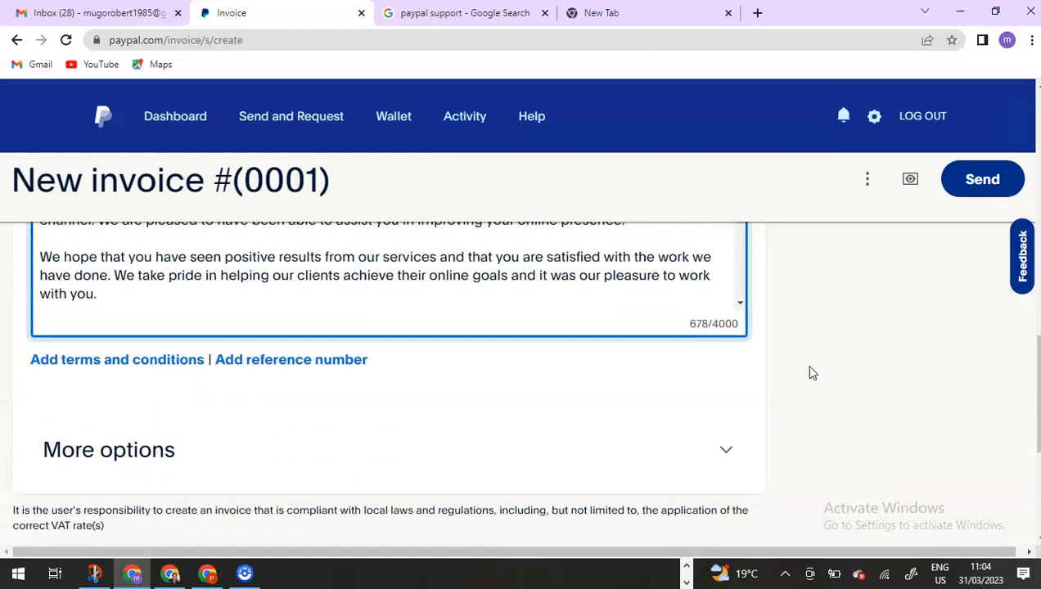
Set the invoice's due term to In 30 days.
{"action": "scroll", "coordinate": [822, 371], "scroll_direction": "up", "scroll_amount": 5}
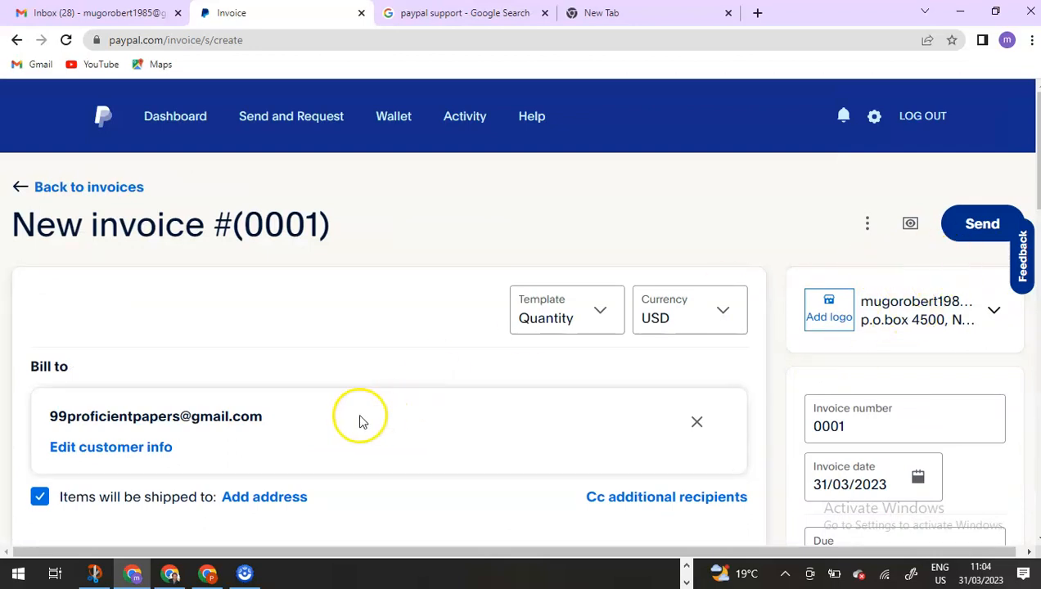
{"action": "scroll", "coordinate": [902, 397], "scroll_direction": "down", "scroll_amount": 1}
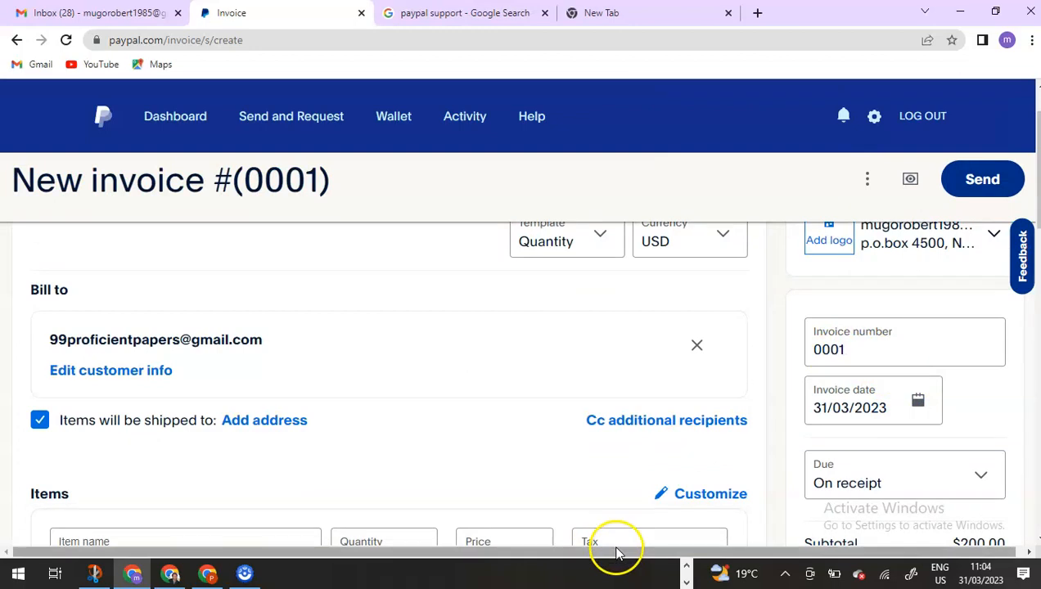
{"action": "left_click_drag", "start_coordinate": [623, 550], "coordinate": [727, 555]}
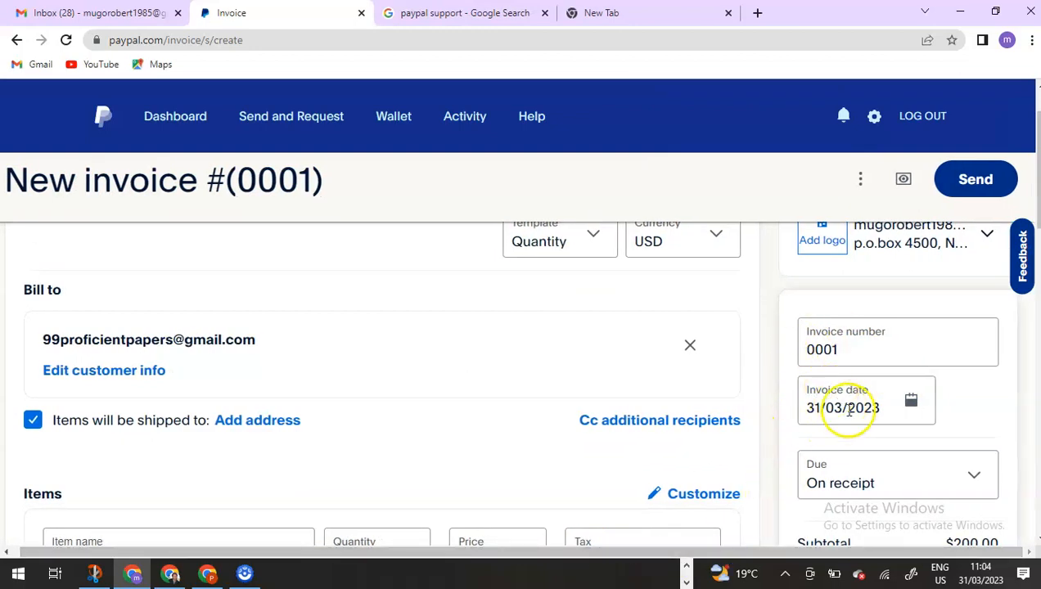
{"action": "scroll", "coordinate": [871, 437], "scroll_direction": "down", "scroll_amount": 1}
{"action": "left_click", "coordinate": [974, 402]}
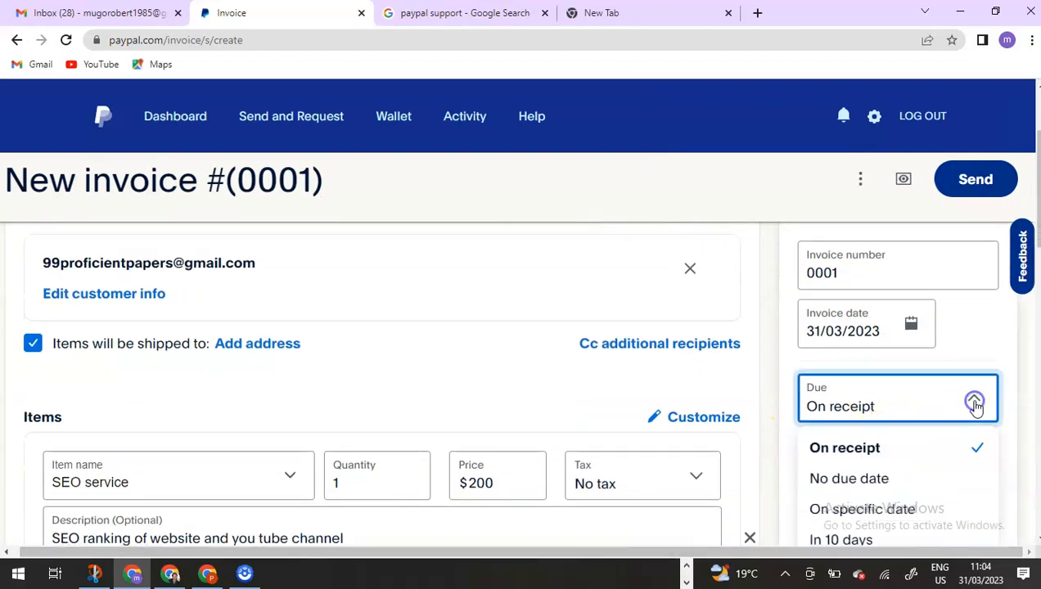
{"action": "scroll", "coordinate": [930, 484], "scroll_direction": "down", "scroll_amount": 1}
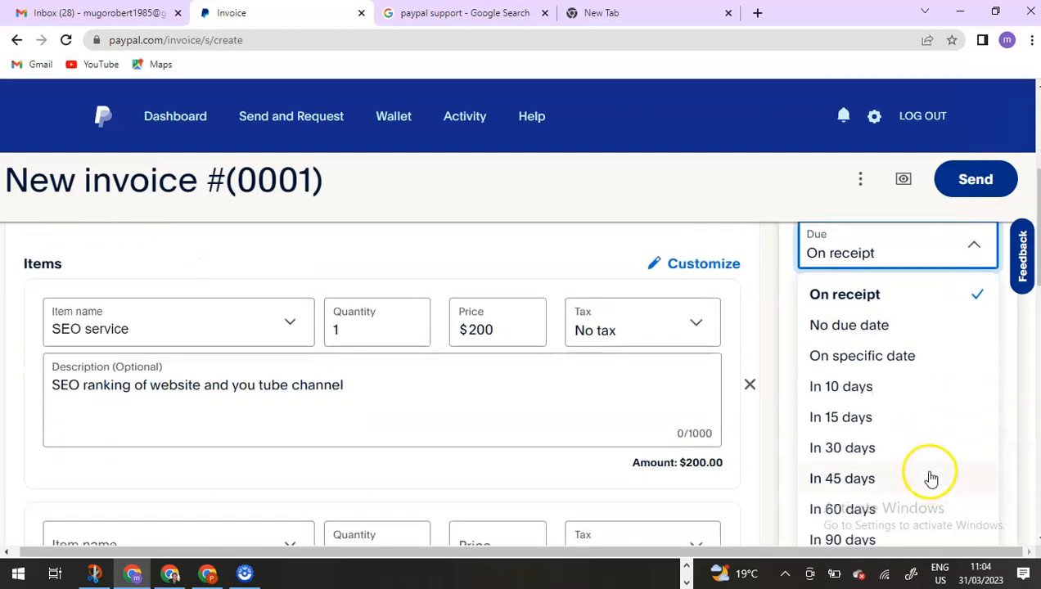
{"action": "scroll", "coordinate": [825, 404], "scroll_direction": "up", "scroll_amount": 1}
{"action": "scroll", "coordinate": [906, 464], "scroll_direction": "down", "scroll_amount": 1}
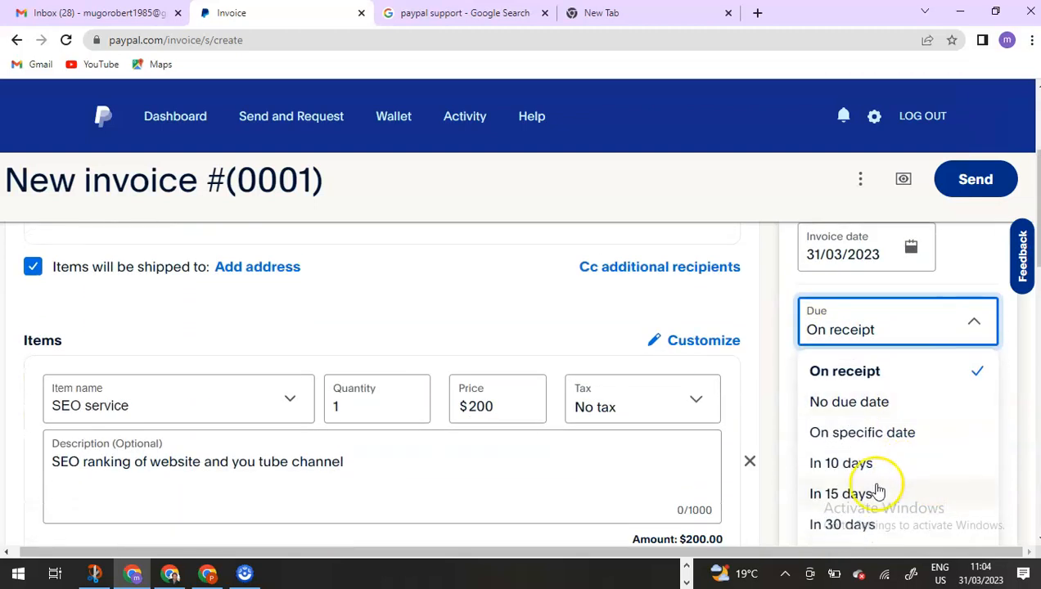
{"action": "scroll", "coordinate": [878, 487], "scroll_direction": "down", "scroll_amount": 1}
{"action": "left_click", "coordinate": [864, 452]}
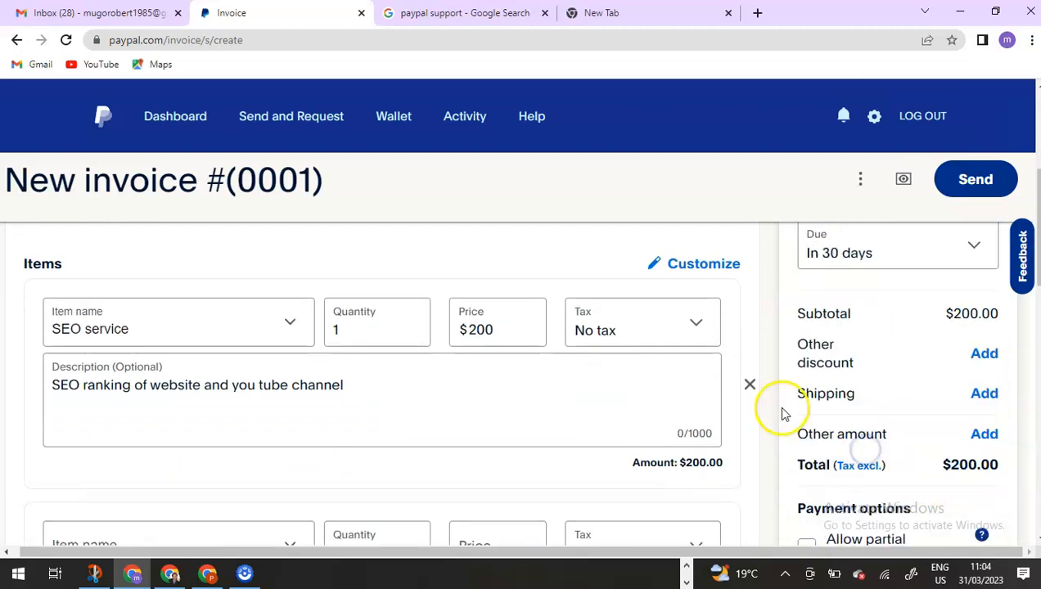
Allow partial payment on the invoice with a minimum due of $20, and allow the customer to add a tip.
{"action": "scroll", "coordinate": [831, 338], "scroll_direction": "down", "scroll_amount": 2}
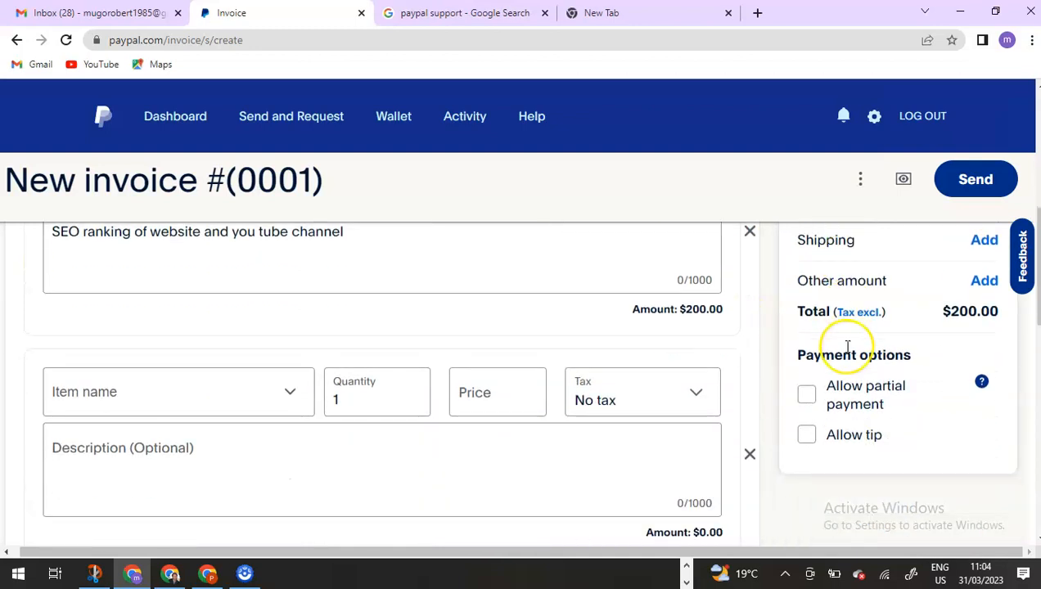
{"action": "scroll", "coordinate": [847, 344], "scroll_direction": "up", "scroll_amount": 1}
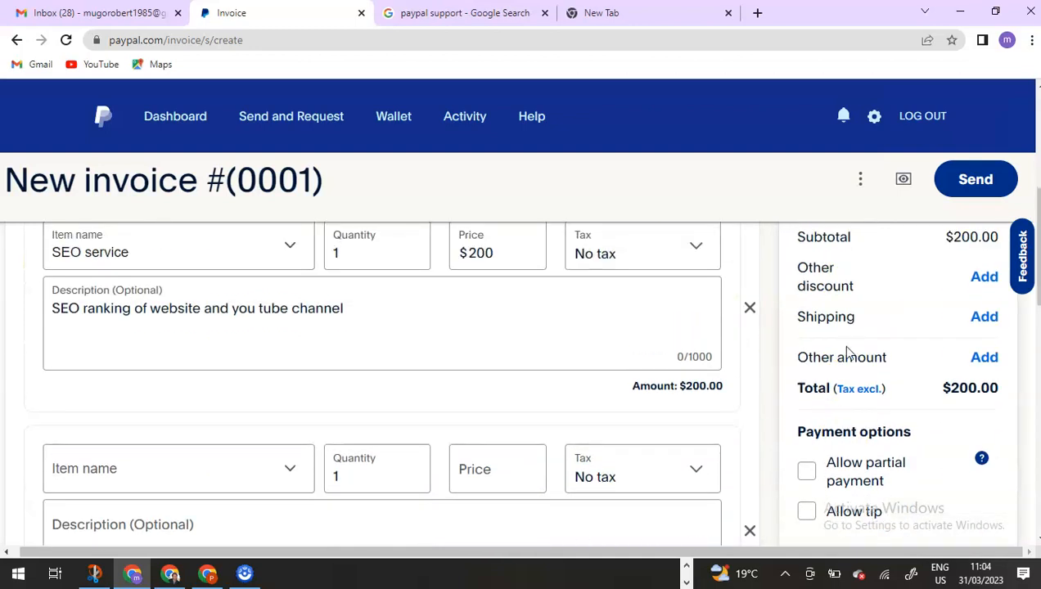
{"action": "scroll", "coordinate": [847, 351], "scroll_direction": "down", "scroll_amount": 1}
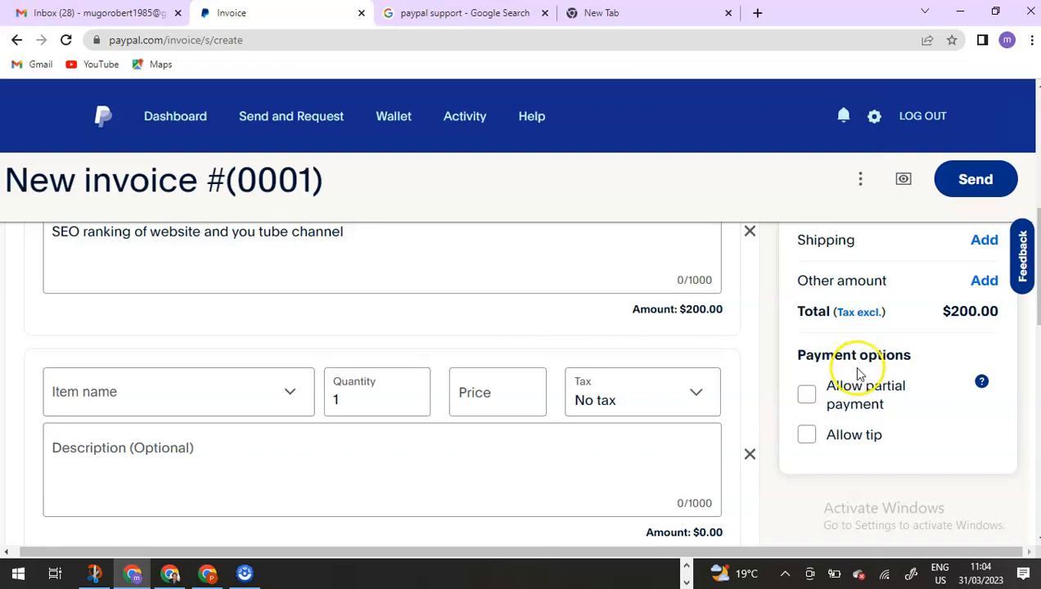
{"action": "left_click", "coordinate": [807, 396]}
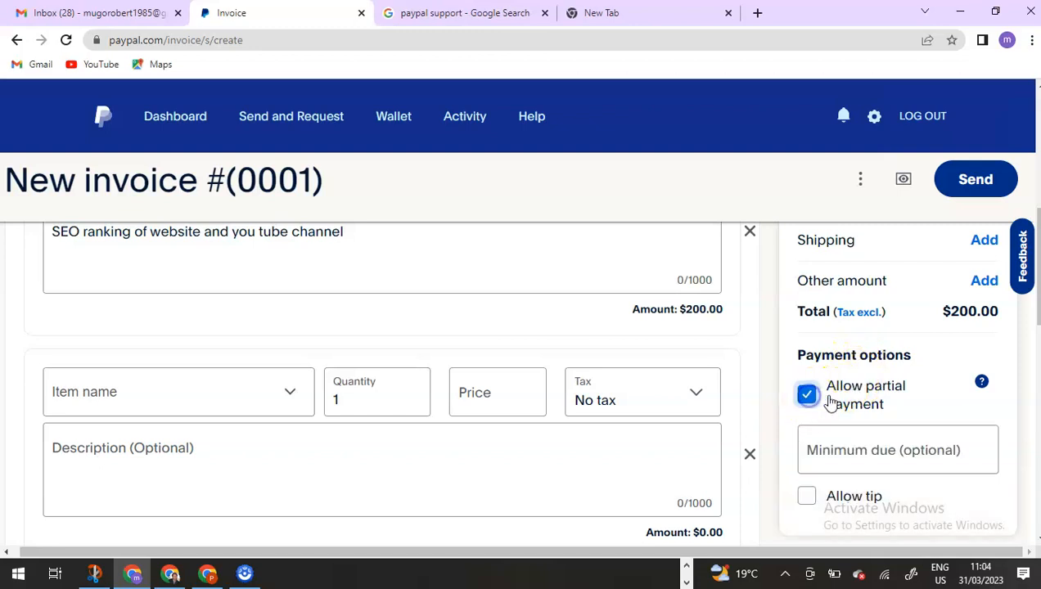
{"action": "scroll", "coordinate": [822, 442], "scroll_direction": "down", "scroll_amount": 1}
{"action": "left_click", "coordinate": [807, 420]}
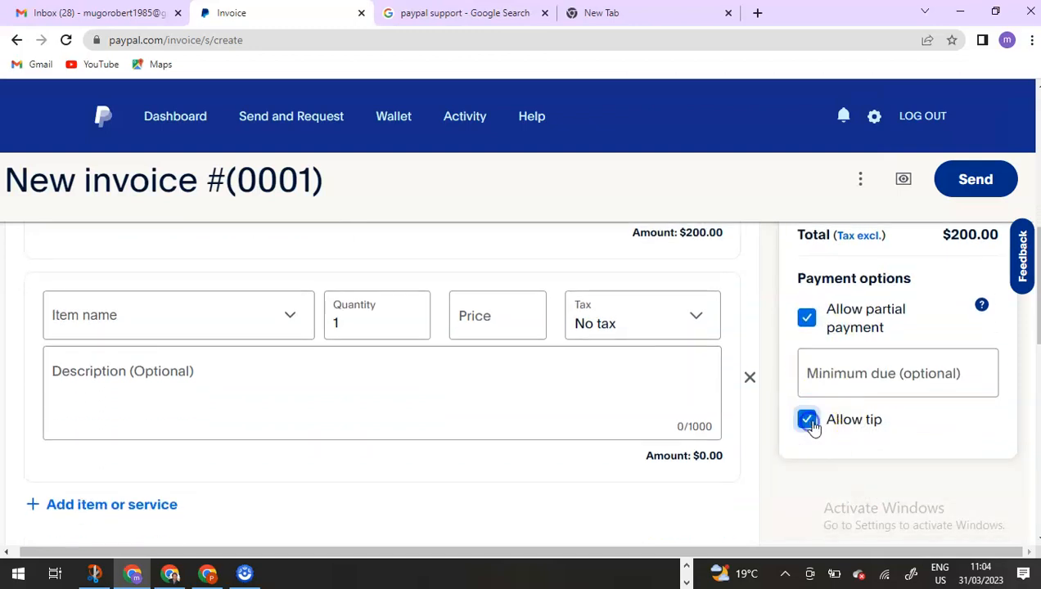
{"action": "left_click", "coordinate": [831, 378]}
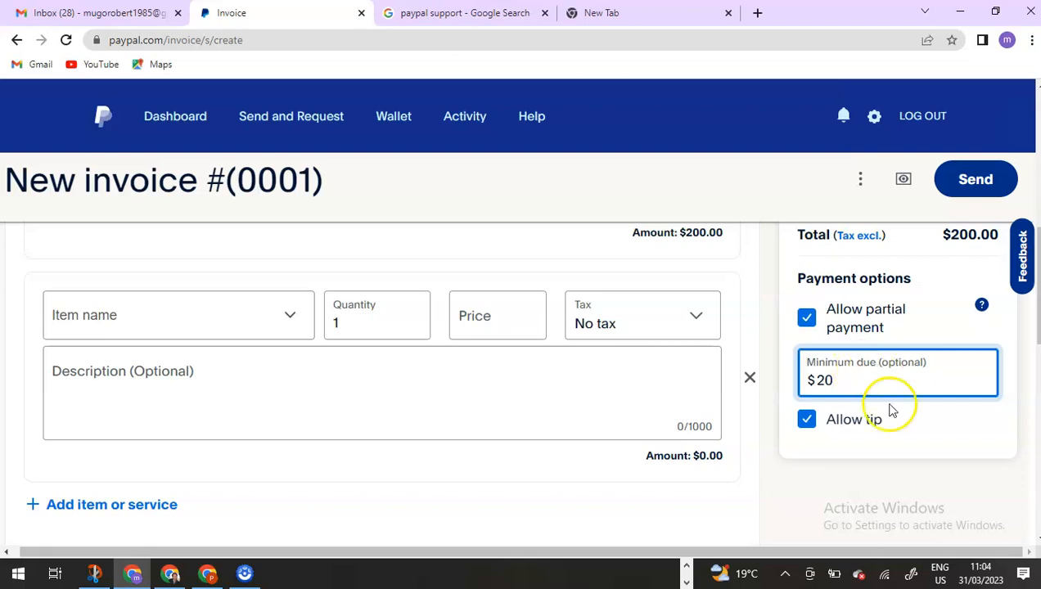
Check the invoice form down to its end and send the invoice to the customer.
{"action": "scroll", "coordinate": [901, 430], "scroll_direction": "down", "scroll_amount": 3}
{"action": "scroll", "coordinate": [853, 429], "scroll_direction": "down", "scroll_amount": 3}
{"action": "scroll", "coordinate": [853, 430], "scroll_direction": "down", "scroll_amount": 3}
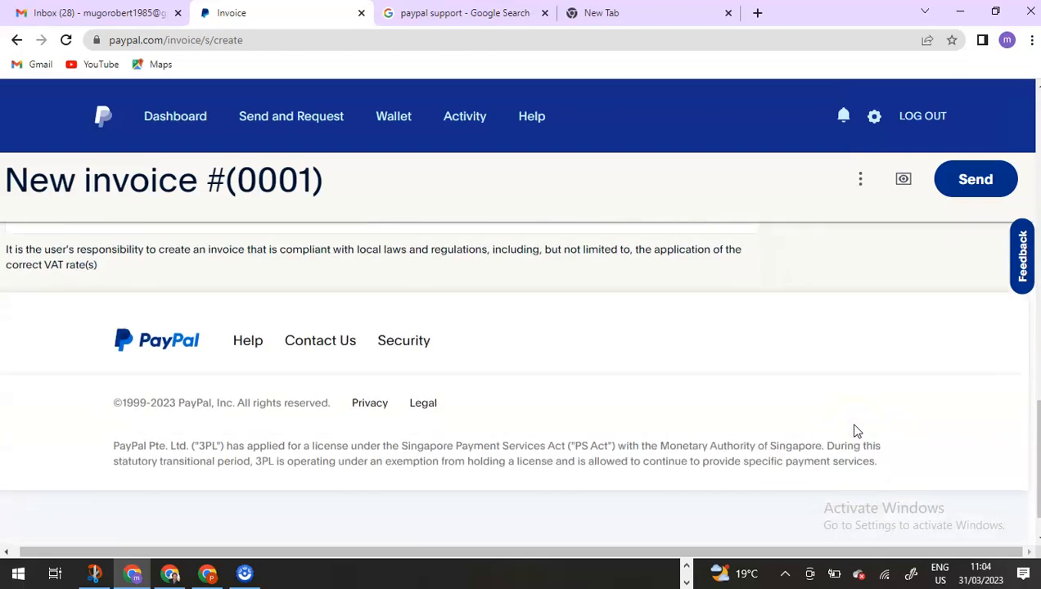
{"action": "scroll", "coordinate": [643, 441], "scroll_direction": "up", "scroll_amount": 4}
{"action": "scroll", "coordinate": [644, 442], "scroll_direction": "up", "scroll_amount": 10}
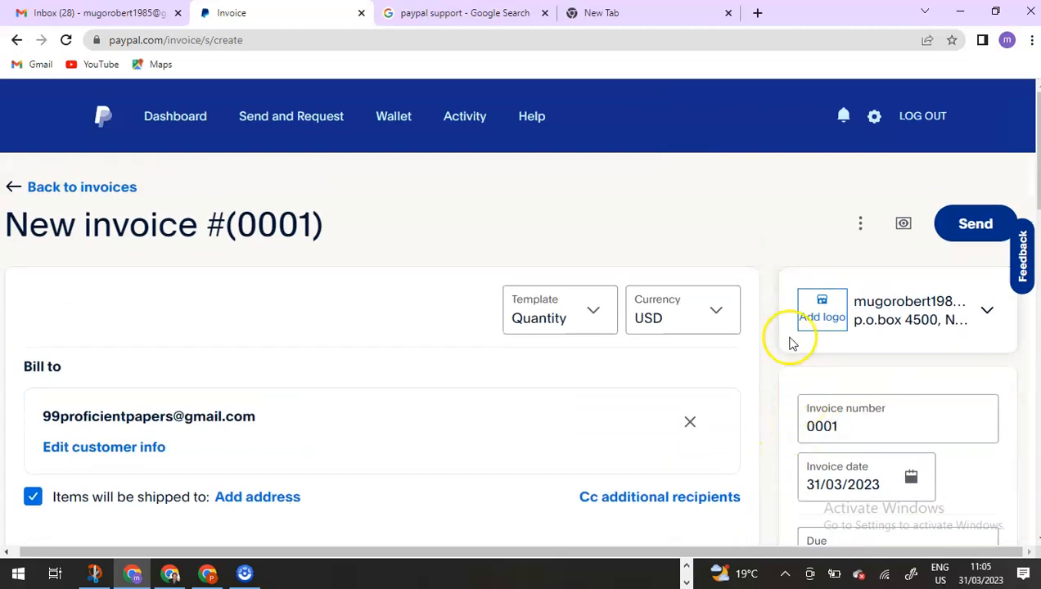
{"action": "left_click", "coordinate": [974, 230]}
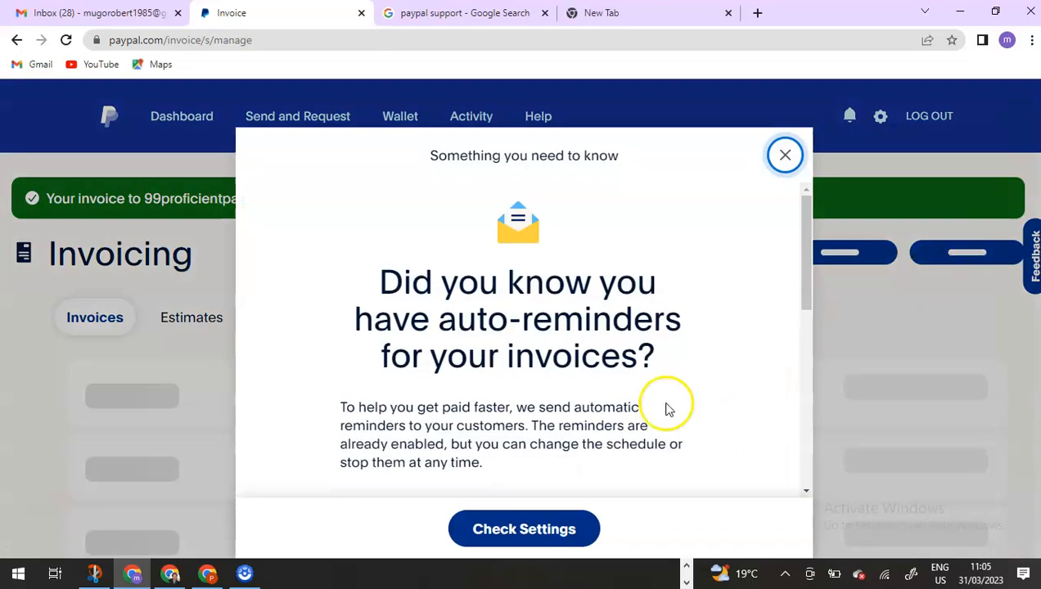
Read through the notice about automatic invoice reminders and close it without changing the reminder settings.
{"action": "scroll", "coordinate": [564, 368], "scroll_direction": "down", "scroll_amount": 2}
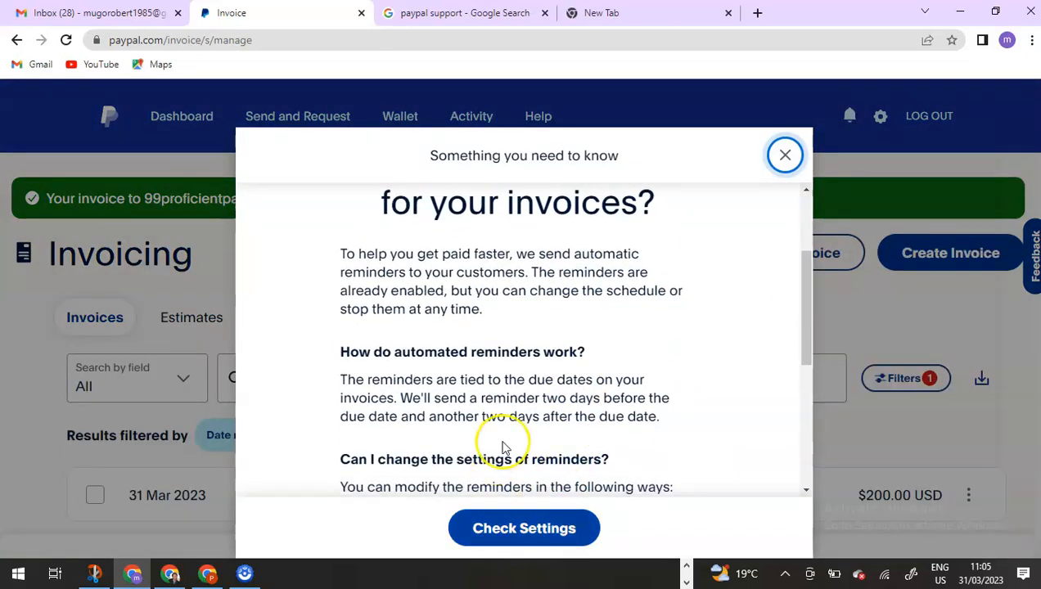
{"action": "scroll", "coordinate": [507, 442], "scroll_direction": "down", "scroll_amount": 3}
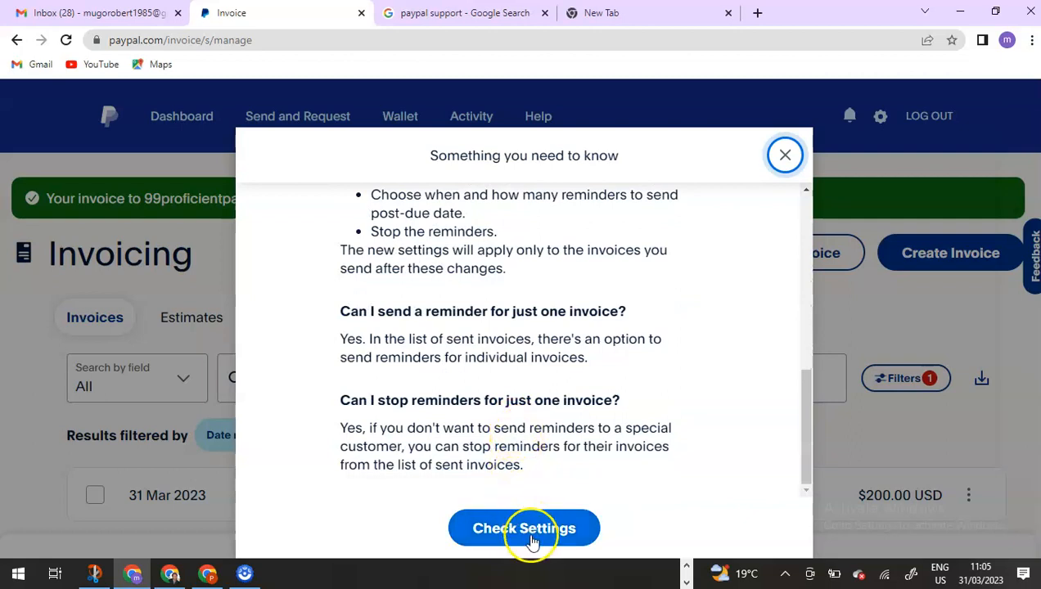
{"action": "left_click", "coordinate": [782, 158]}
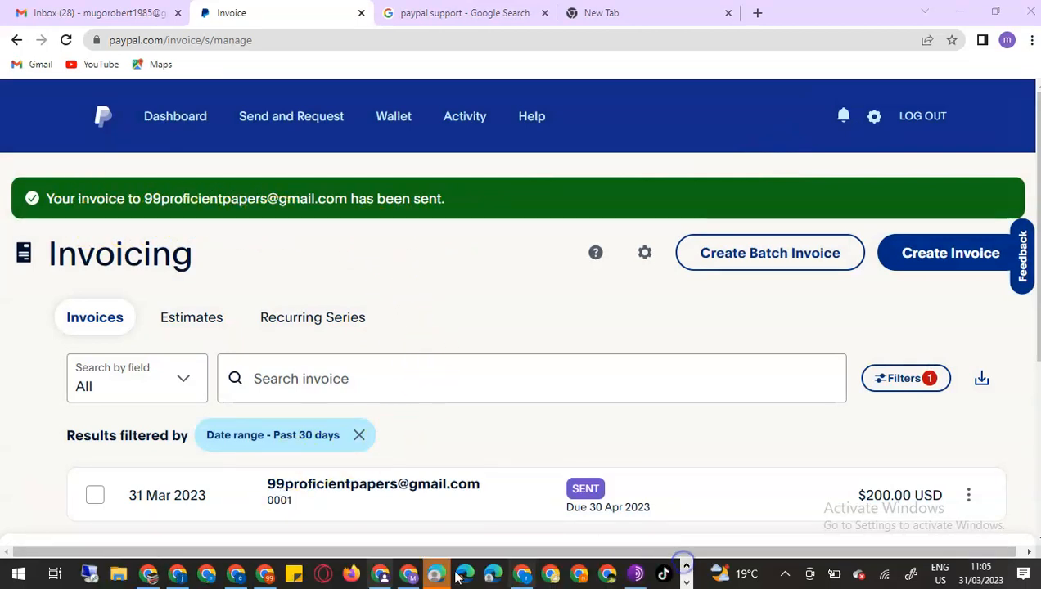
Switch to the customer's Gmail inbox in the other browser window, reload it and open the new invoice email.
{"action": "left_click", "coordinate": [268, 575]}
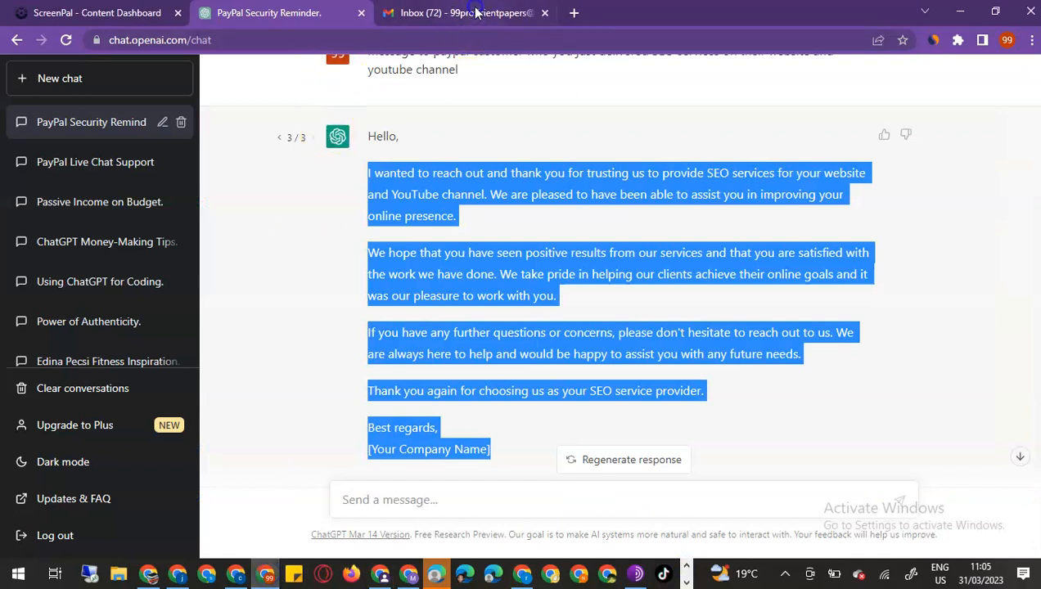
{"action": "left_click", "coordinate": [475, 14]}
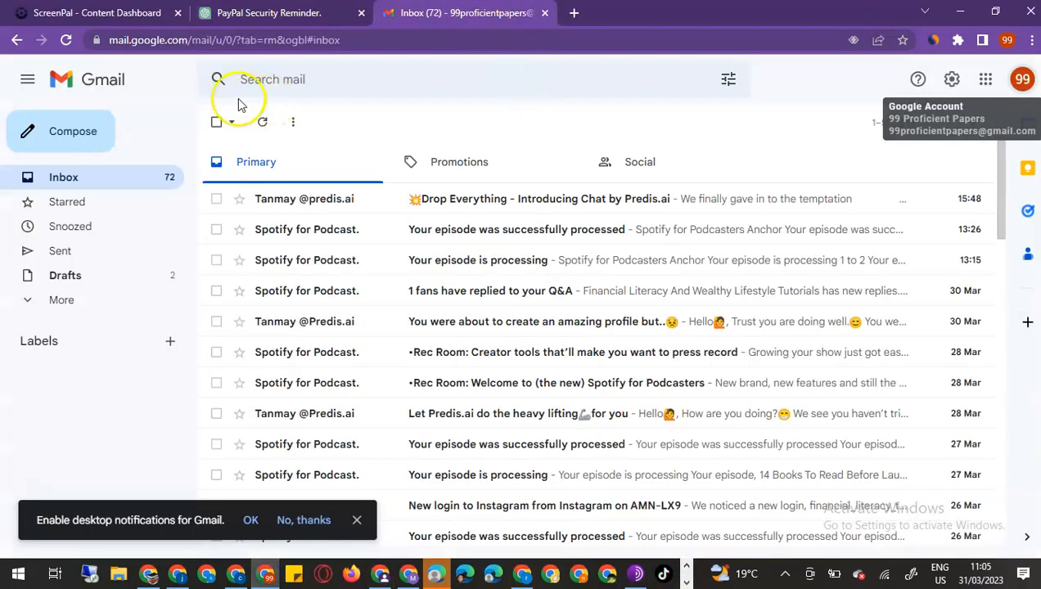
{"action": "left_click", "coordinate": [68, 40]}
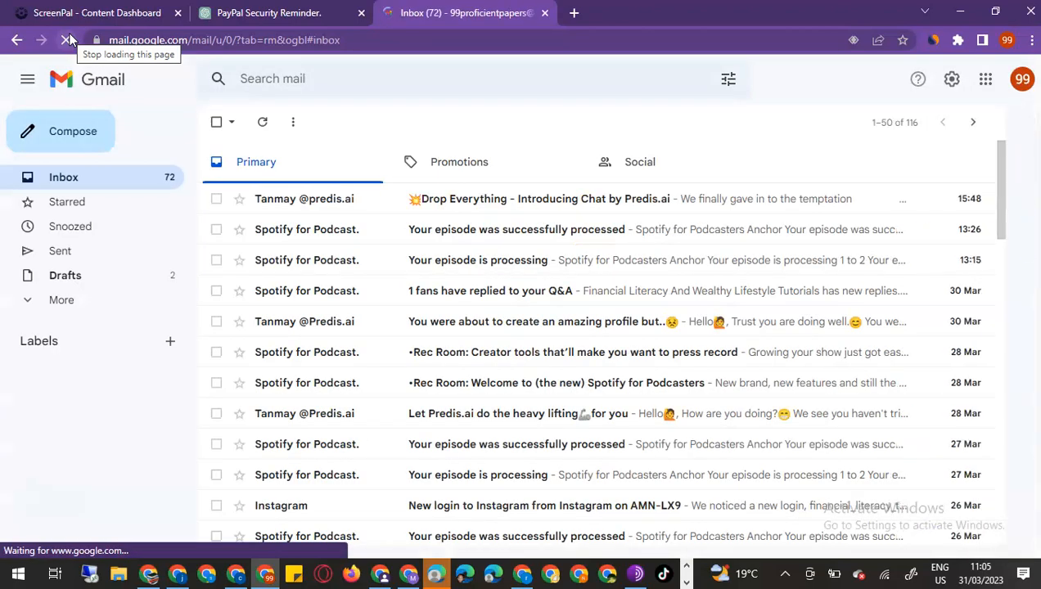
{"action": "left_click", "coordinate": [263, 134]}
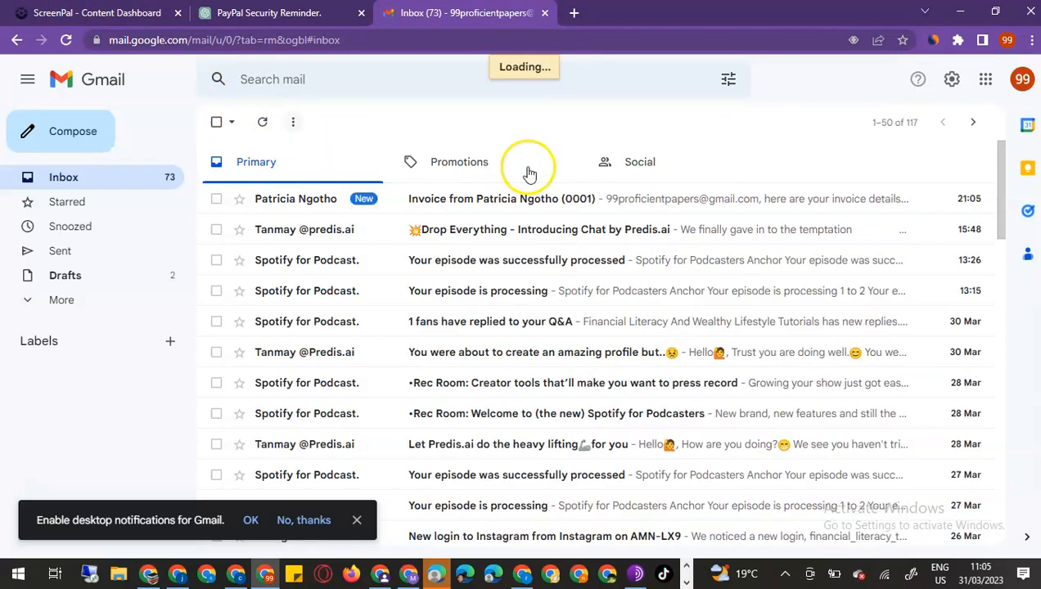
{"action": "left_click", "coordinate": [469, 203]}
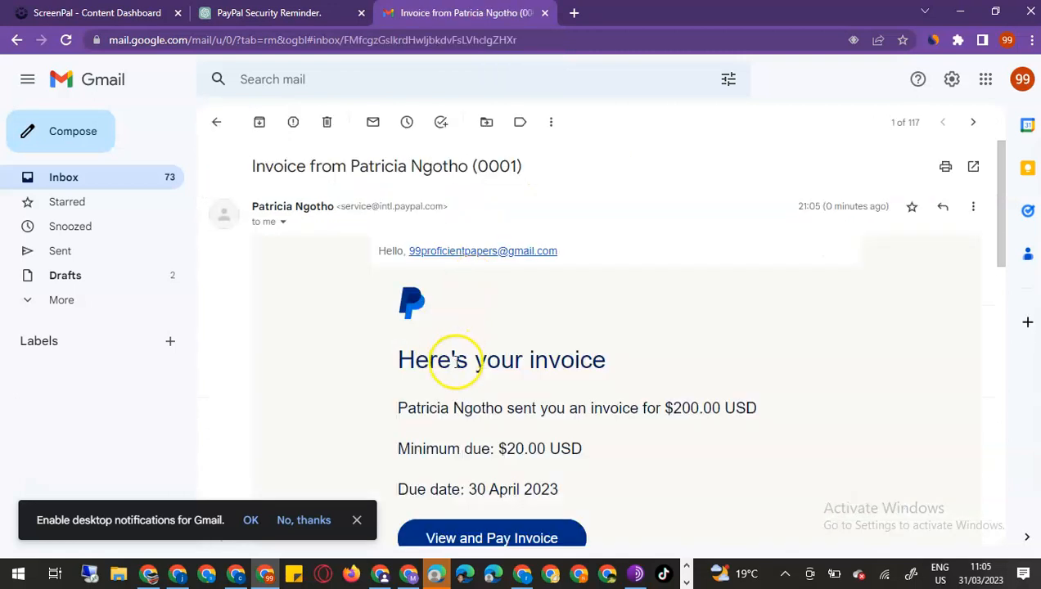
Review the invoice email, including the amount, minimum due, due date and seller note.
{"action": "scroll", "coordinate": [579, 393], "scroll_direction": "down", "scroll_amount": 1}
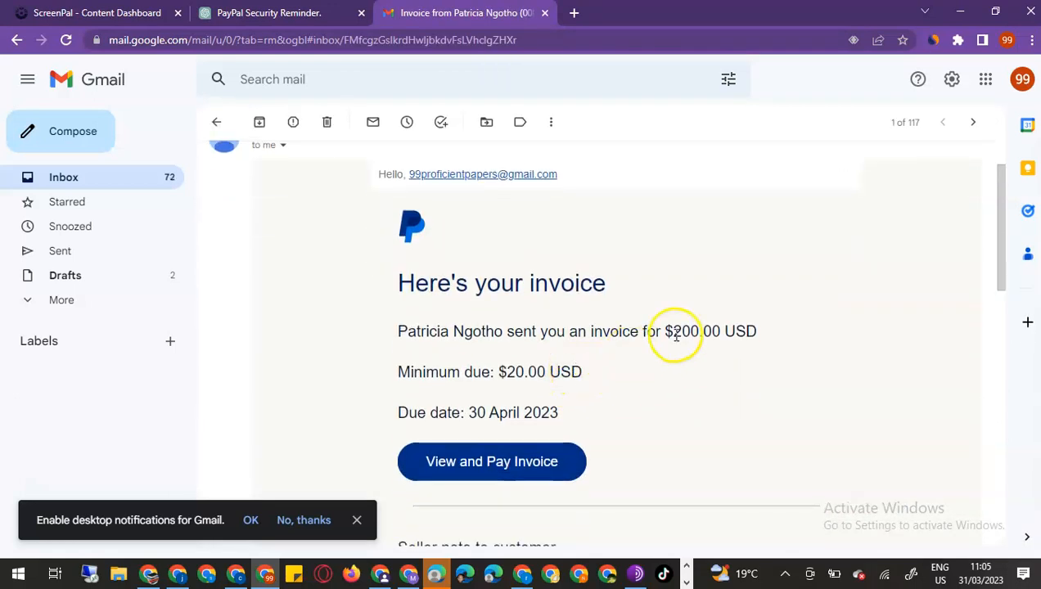
{"action": "scroll", "coordinate": [509, 372], "scroll_direction": "down", "scroll_amount": 2}
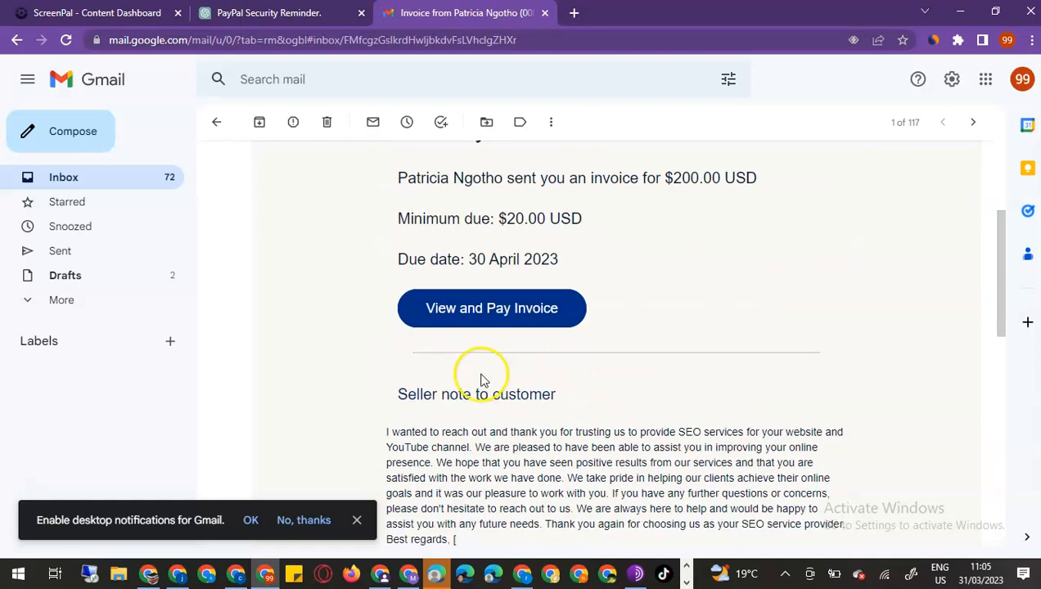
{"action": "scroll", "coordinate": [557, 346], "scroll_direction": "down", "scroll_amount": 2}
{"action": "scroll", "coordinate": [558, 347], "scroll_direction": "down", "scroll_amount": 6}
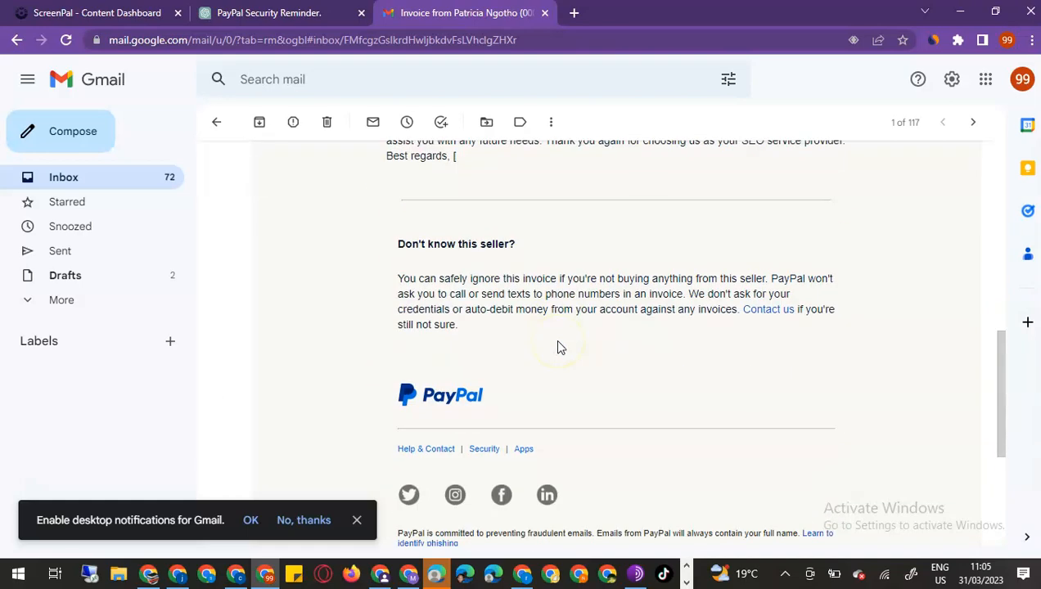
{"action": "scroll", "coordinate": [559, 341], "scroll_direction": "up", "scroll_amount": 5}
{"action": "scroll", "coordinate": [560, 342], "scroll_direction": "up", "scroll_amount": 6}
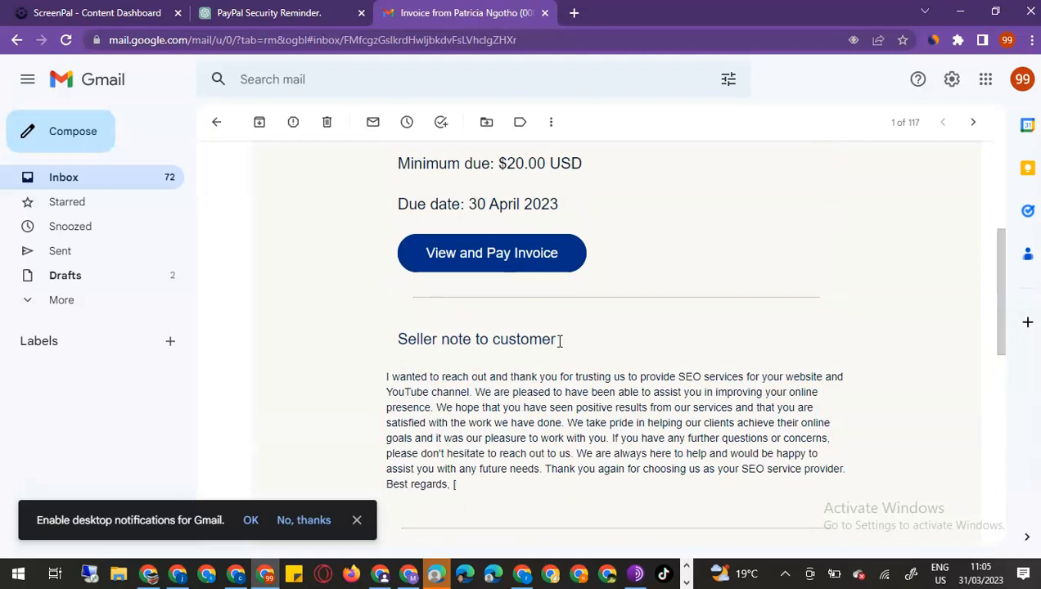
Open the invoice's view-and-pay page on PayPal from the email and accept the cookies.
{"action": "scroll", "coordinate": [559, 342], "scroll_direction": "down", "scroll_amount": 2}
{"action": "scroll", "coordinate": [557, 339], "scroll_direction": "up", "scroll_amount": 2}
{"action": "scroll", "coordinate": [541, 352], "scroll_direction": "down", "scroll_amount": 2}
{"action": "left_click", "coordinate": [507, 378]}
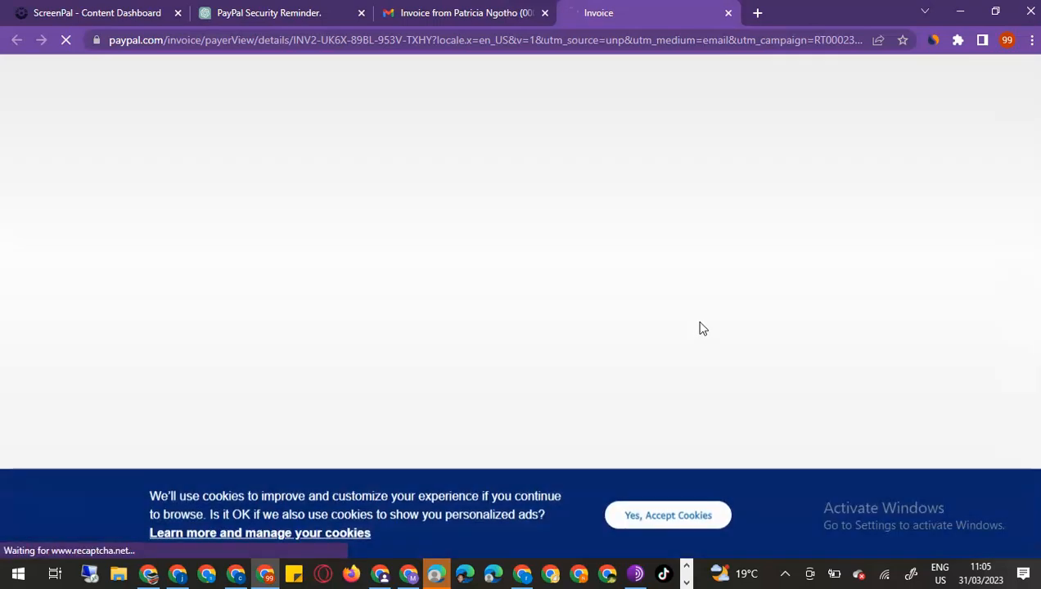
{"action": "left_click", "coordinate": [685, 510]}
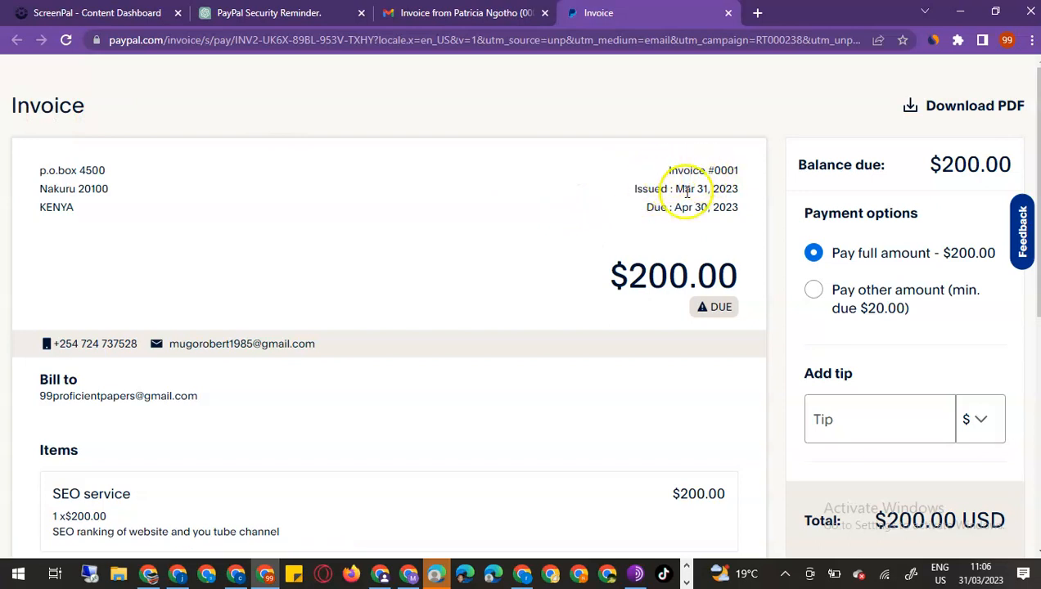
Examine the customer's view of the invoice, including due date, billed recipient, SEO service item, seller note, payment options and payment method.
{"action": "left_click_drag", "start_coordinate": [647, 207], "coordinate": [734, 207]}
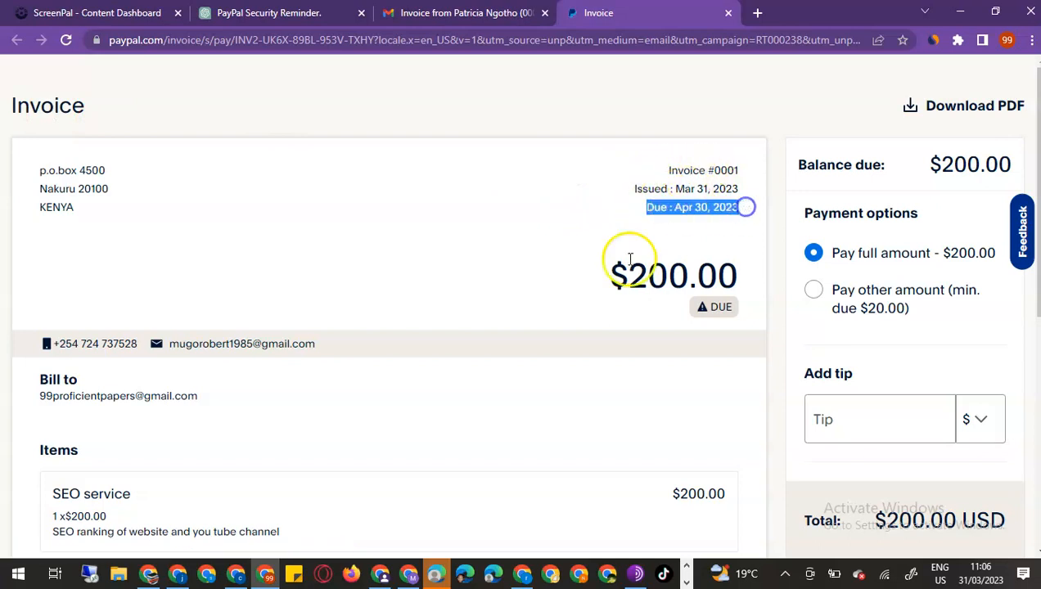
{"action": "scroll", "coordinate": [36, 343], "scroll_direction": "down", "scroll_amount": 1}
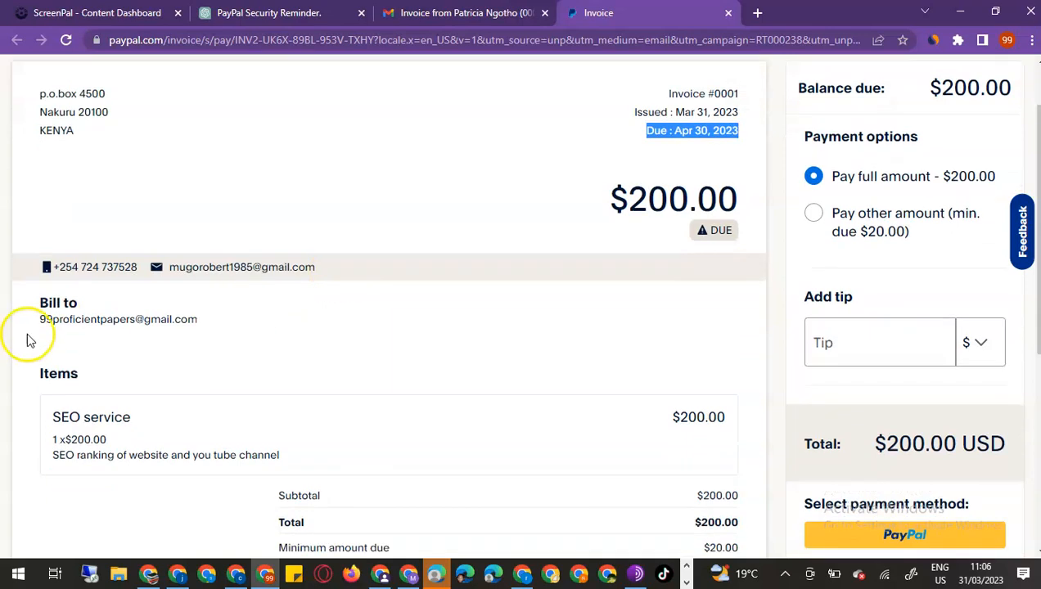
{"action": "left_click_drag", "start_coordinate": [29, 319], "coordinate": [208, 329]}
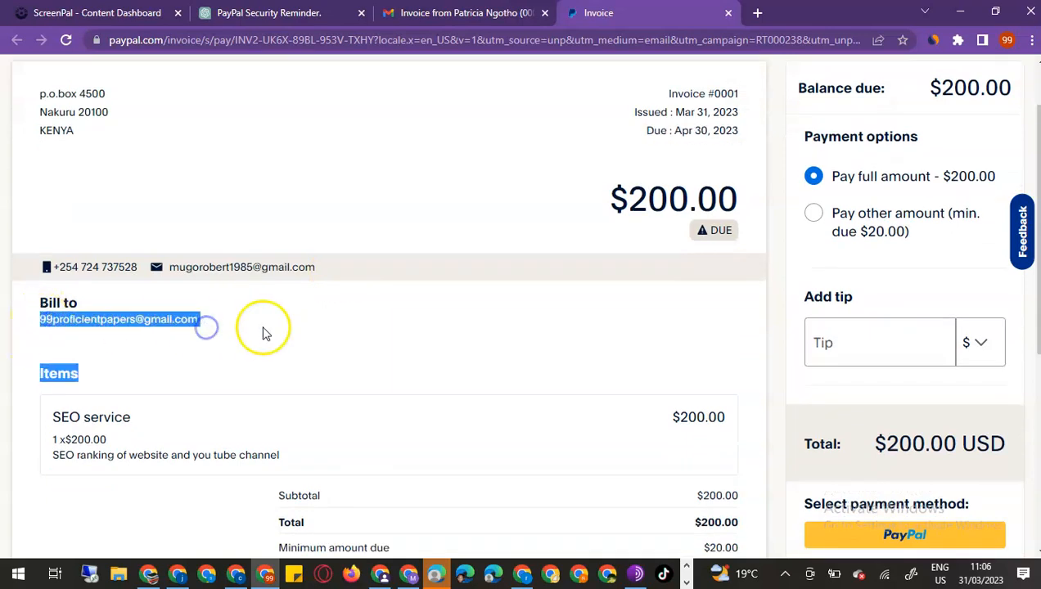
{"action": "scroll", "coordinate": [278, 331], "scroll_direction": "down", "scroll_amount": 2}
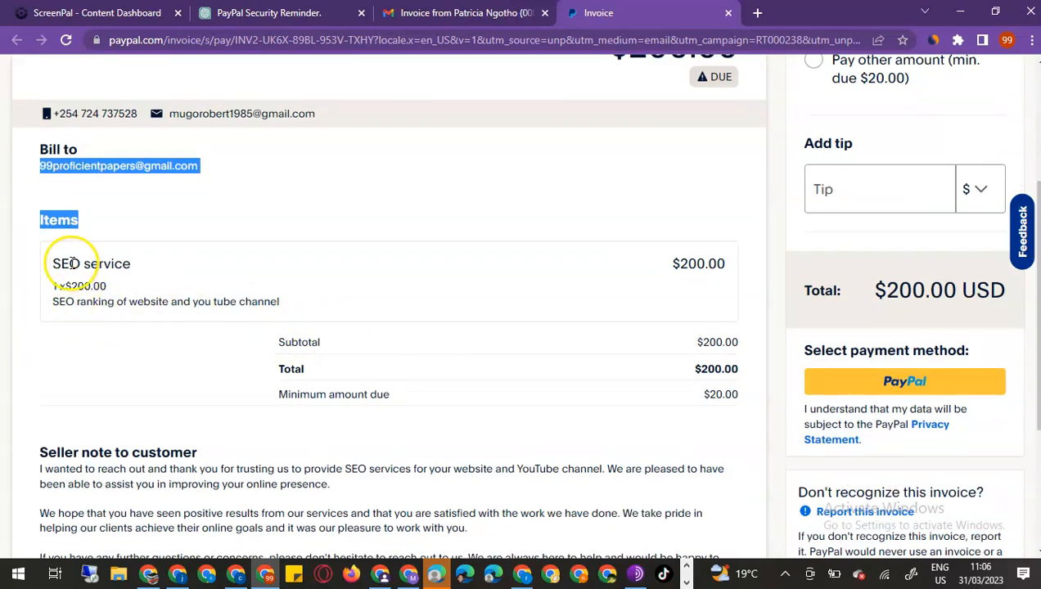
{"action": "left_click_drag", "start_coordinate": [69, 264], "coordinate": [139, 277]}
{"action": "scroll", "coordinate": [534, 385], "scroll_direction": "down", "scroll_amount": 3}
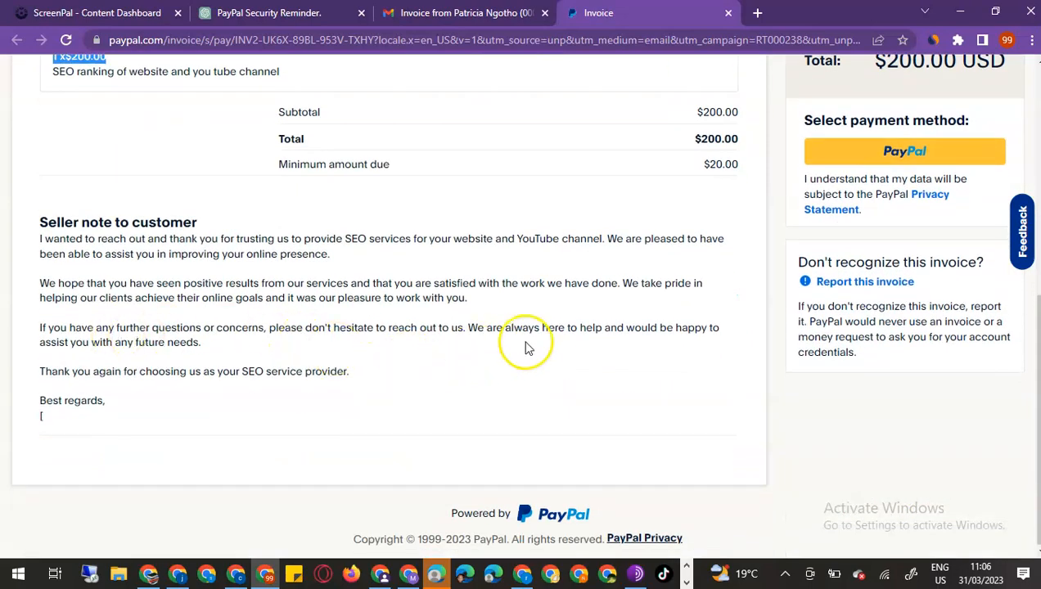
{"action": "scroll", "coordinate": [525, 347], "scroll_direction": "up", "scroll_amount": 3}
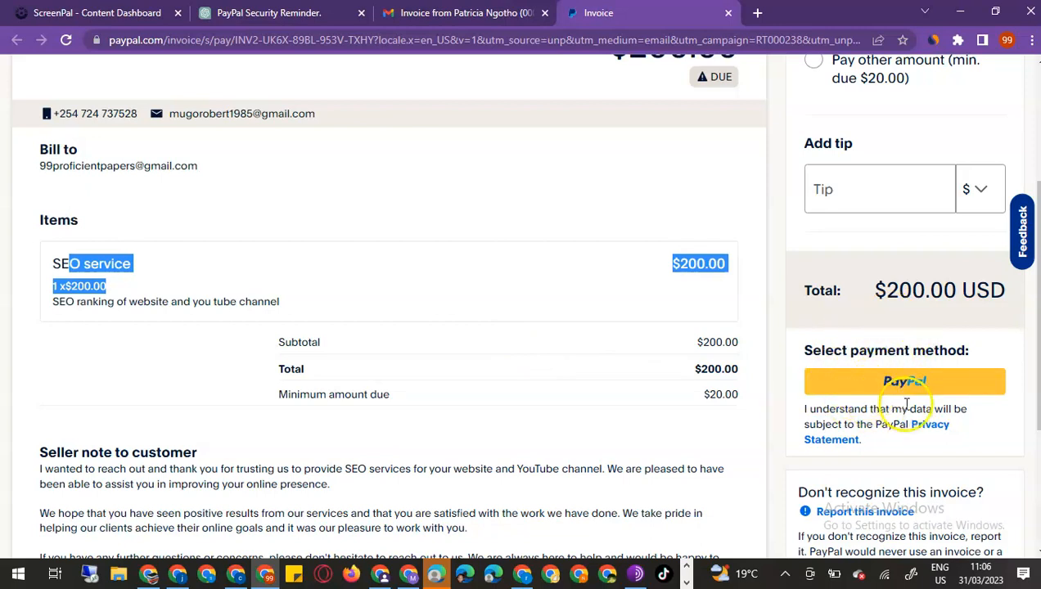
{"action": "scroll", "coordinate": [890, 442], "scroll_direction": "down", "scroll_amount": 2}
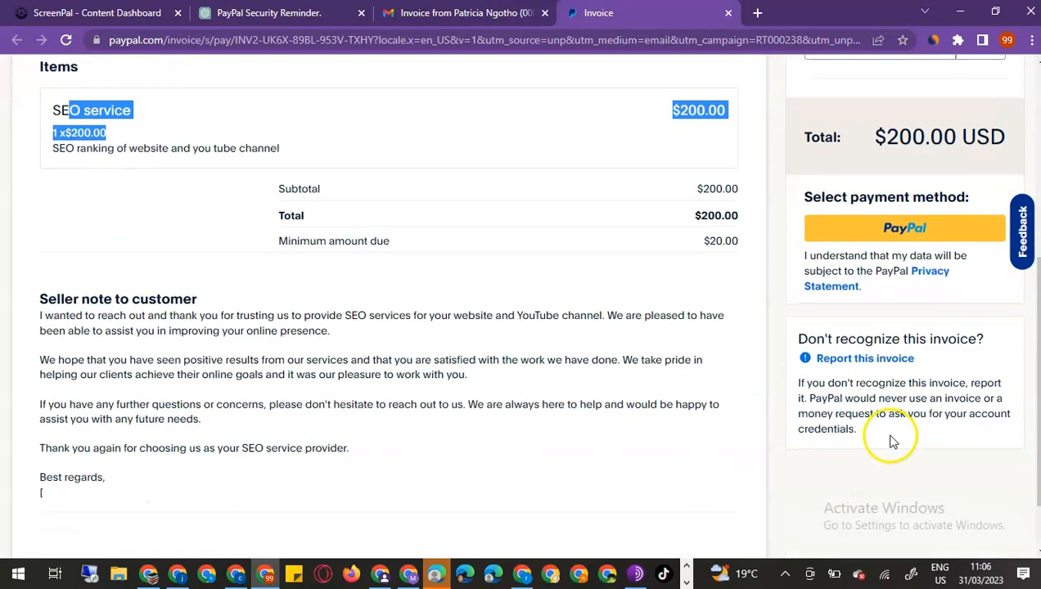
{"action": "scroll", "coordinate": [890, 442], "scroll_direction": "down", "scroll_amount": 2}
{"action": "scroll", "coordinate": [650, 413], "scroll_direction": "up", "scroll_amount": 6}
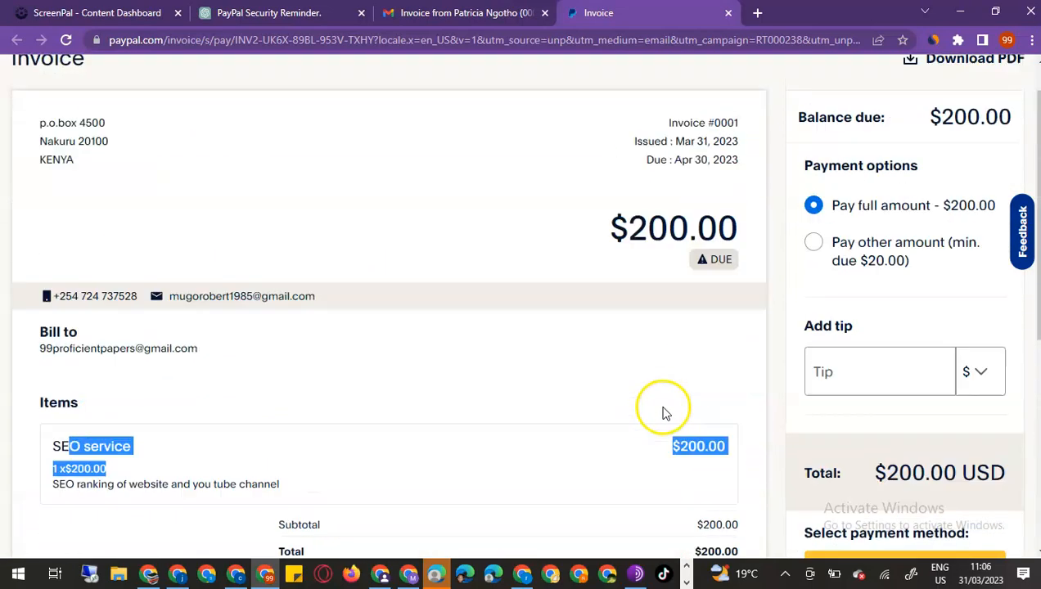